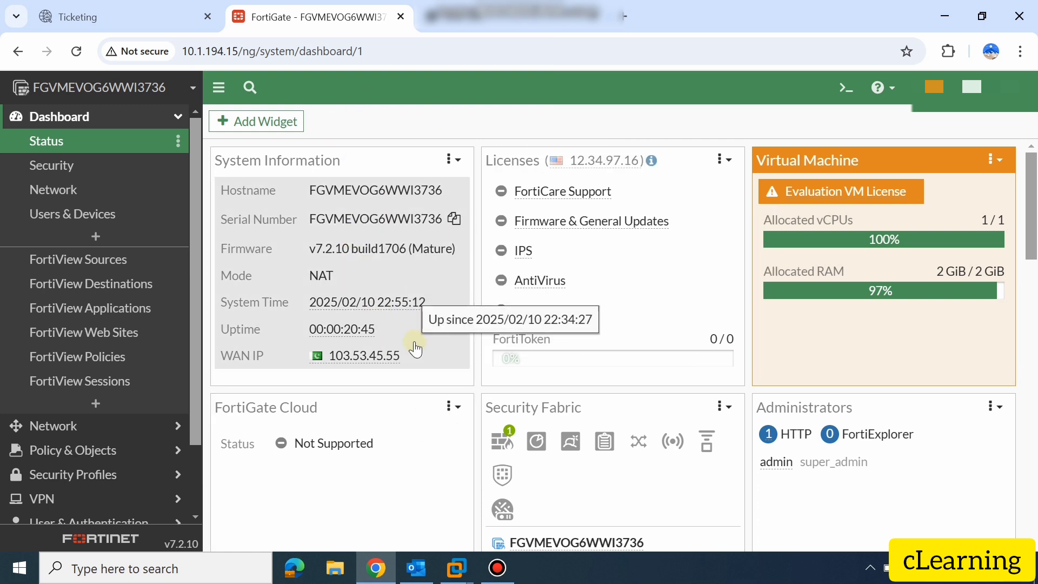
click(460, 575)
click(509, 456)
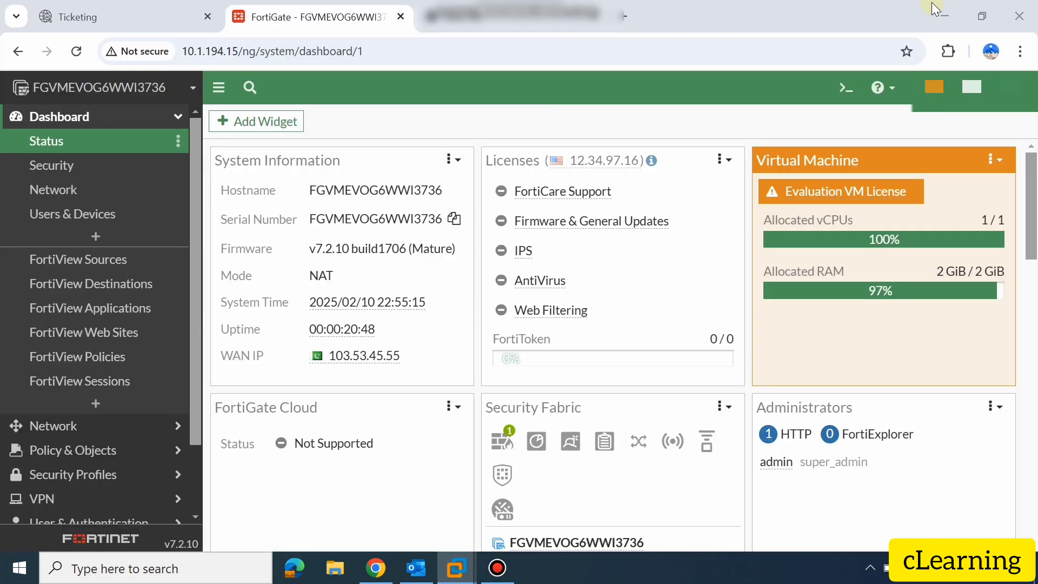
click(943, 8)
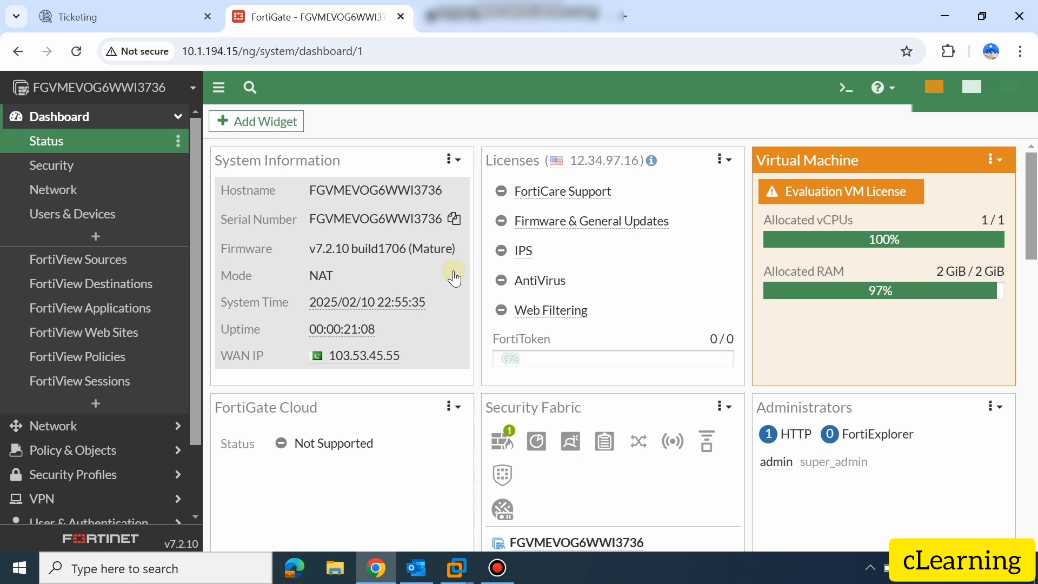
- Find the FortiCloud site with a Google search for "forticloud login" in a new tab and start its login
click(514, 16)
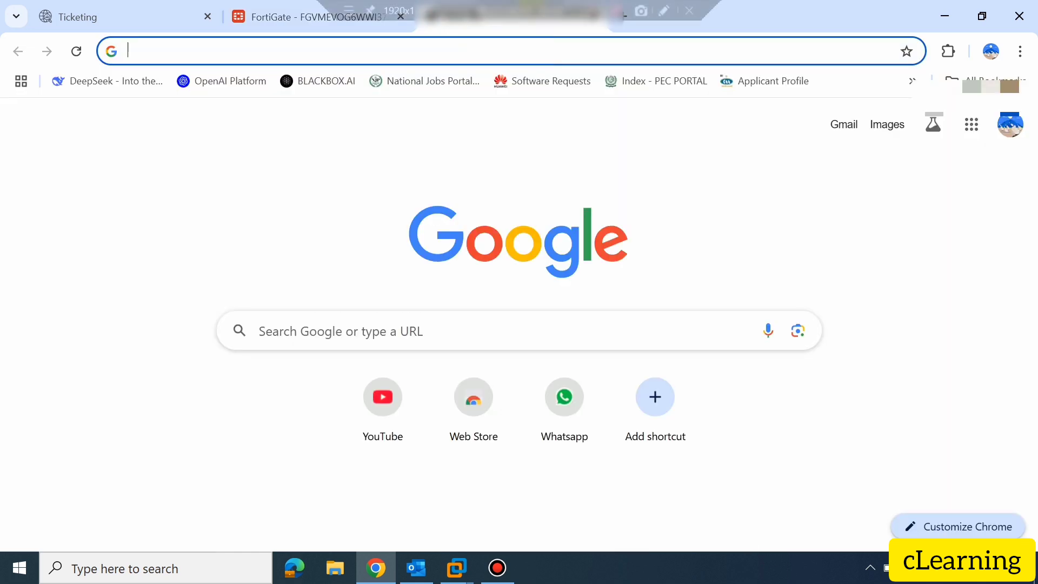
click(388, 54)
text(facebook.com)
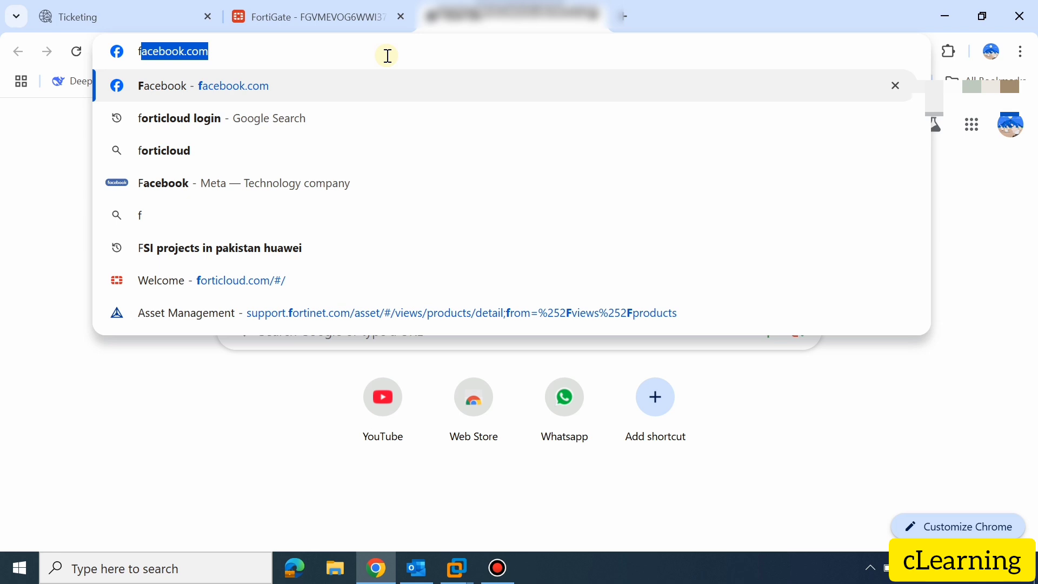
key(Down)
key(Return)
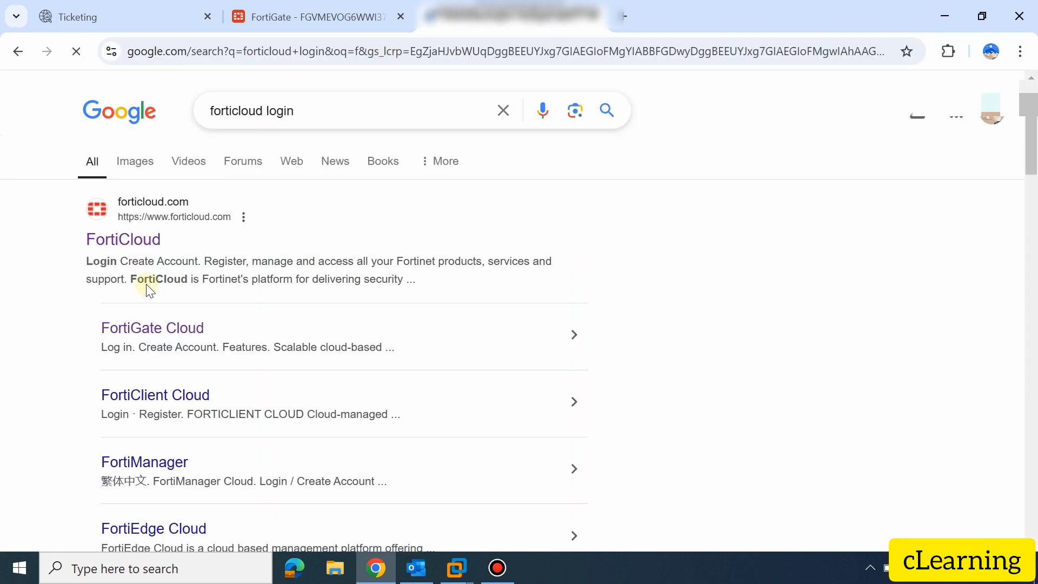
click(132, 250)
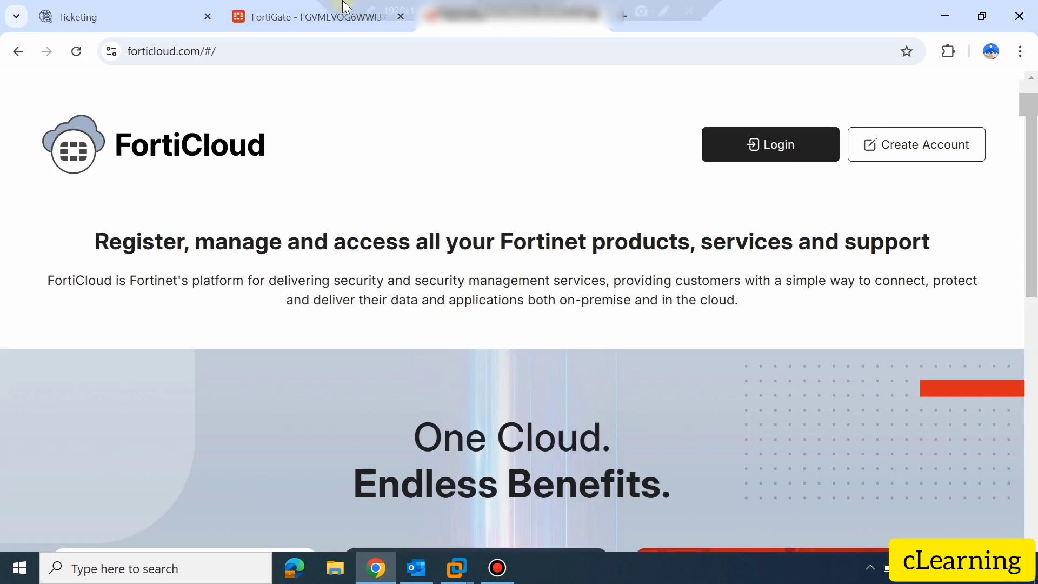
click(806, 148)
- Return to the FortiGate web interface and open the Fabric Management page in the System section
click(314, 17)
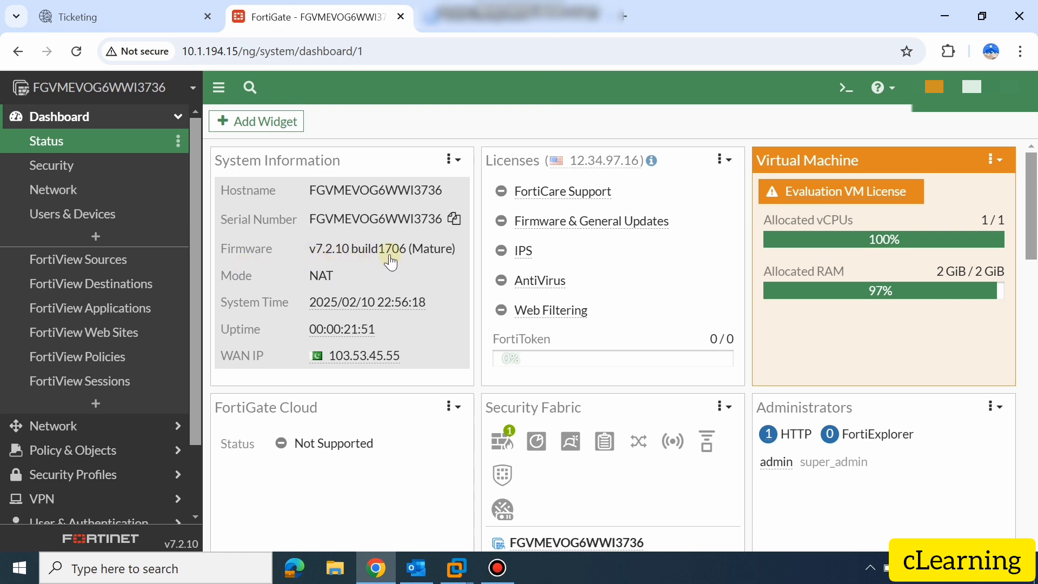
scroll(108, 393, down, 2)
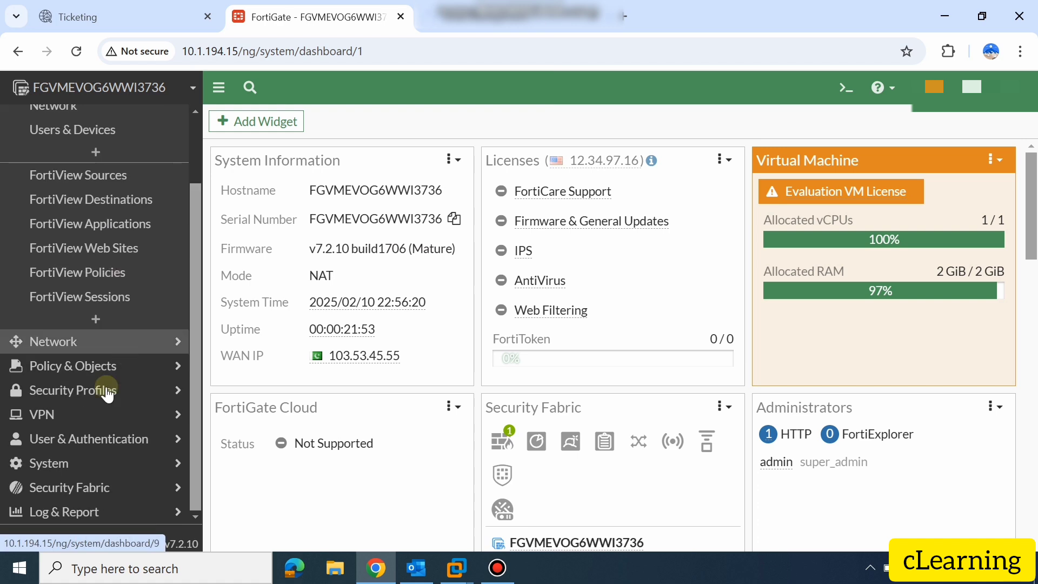
click(115, 463)
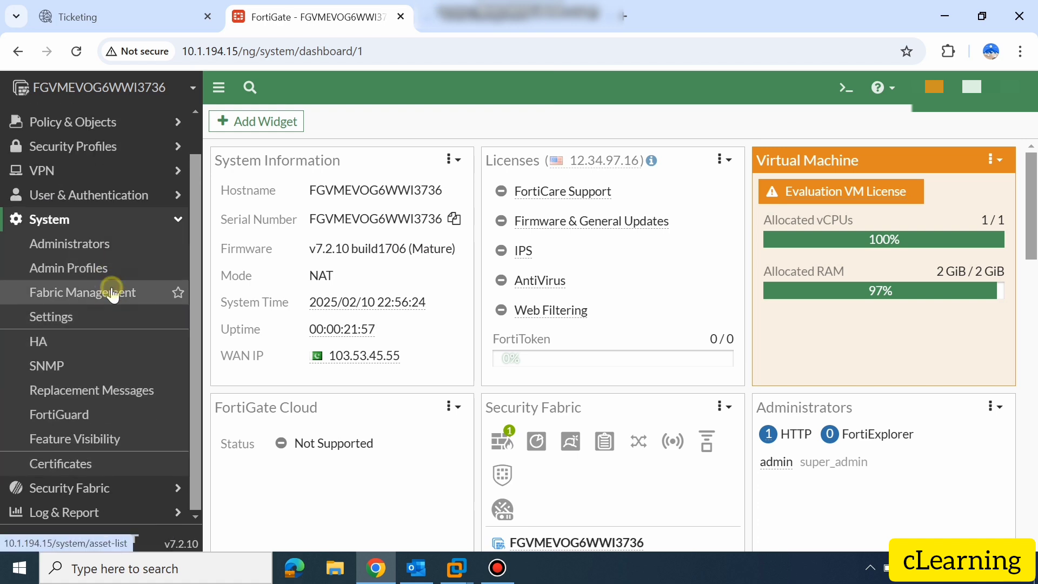
click(112, 292)
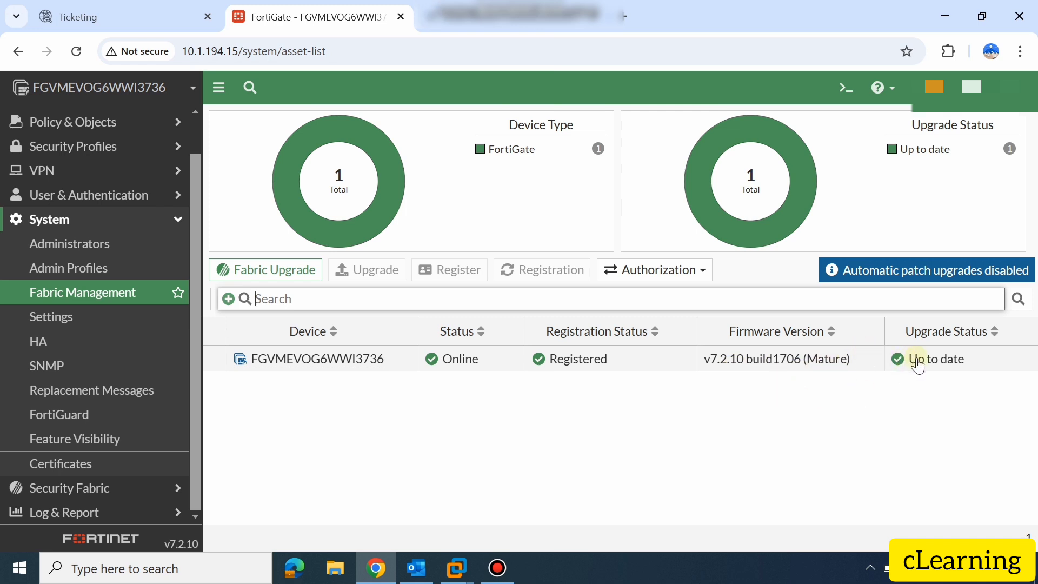
- Check the Latest and File Upload firmware options in the upgrade pane for the listed FortiGate, and close the pane
click(929, 305)
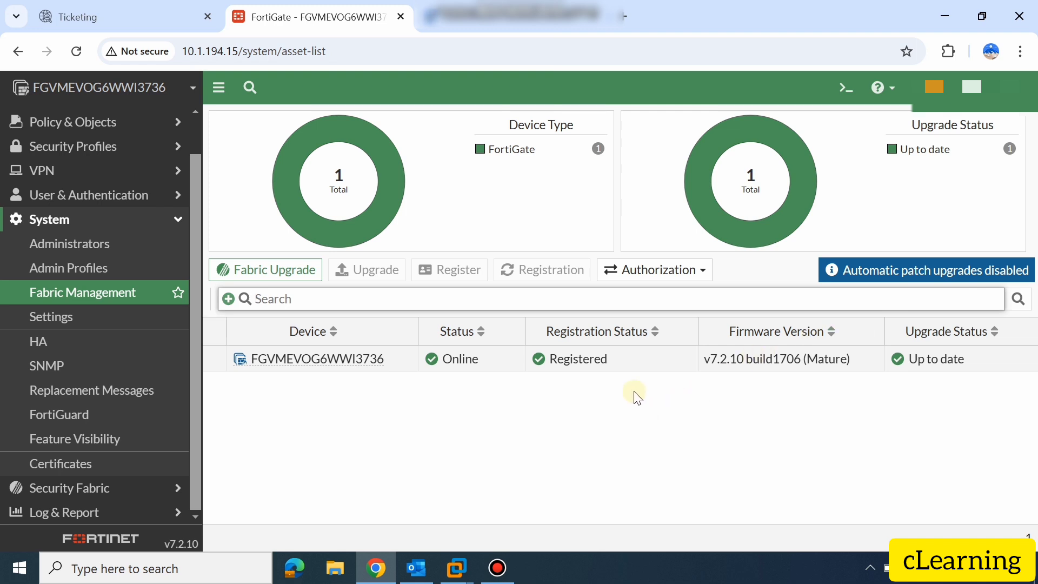
click(641, 367)
click(361, 268)
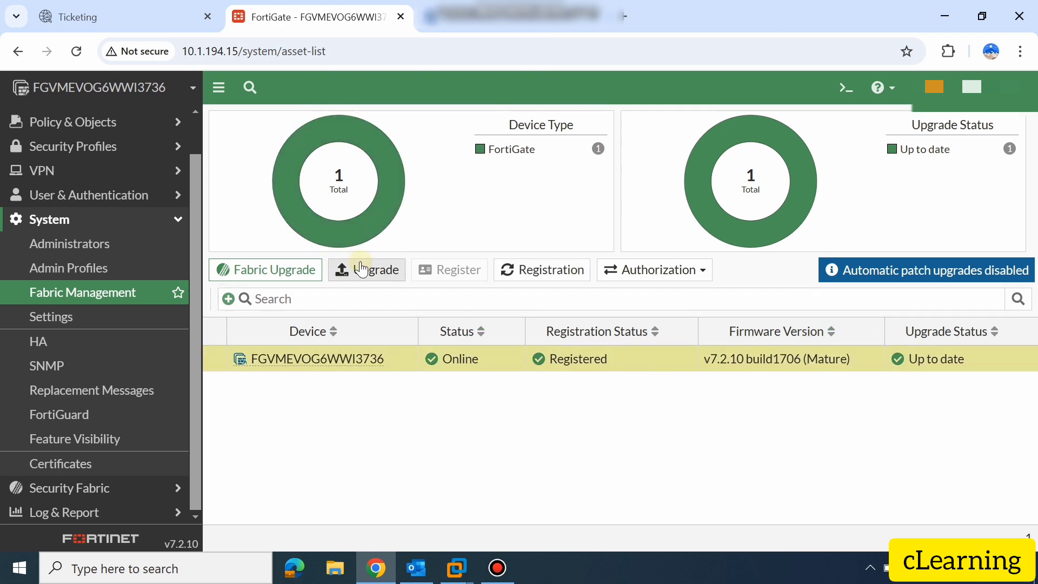
click(361, 269)
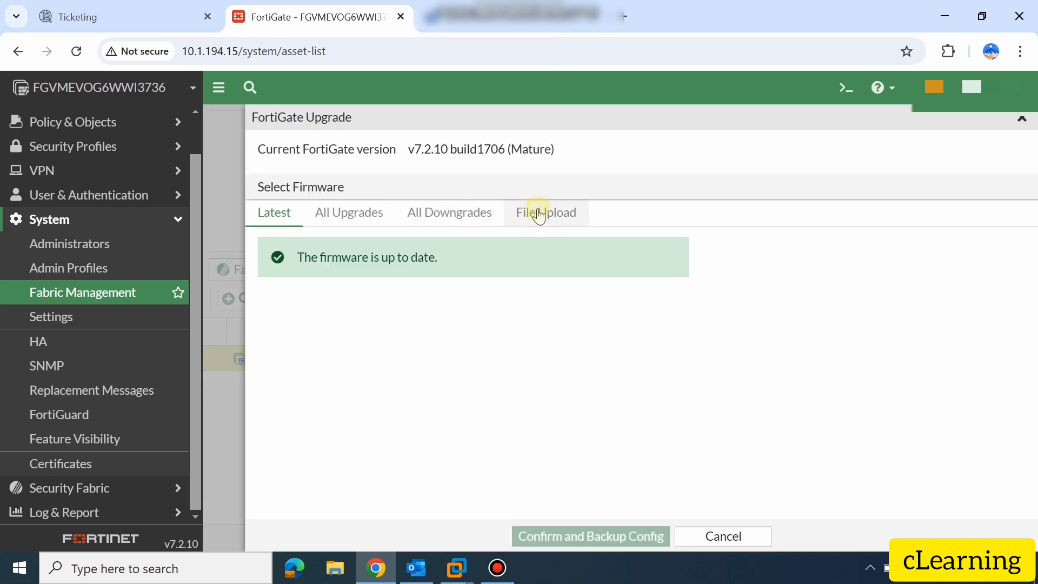
click(539, 216)
click(287, 219)
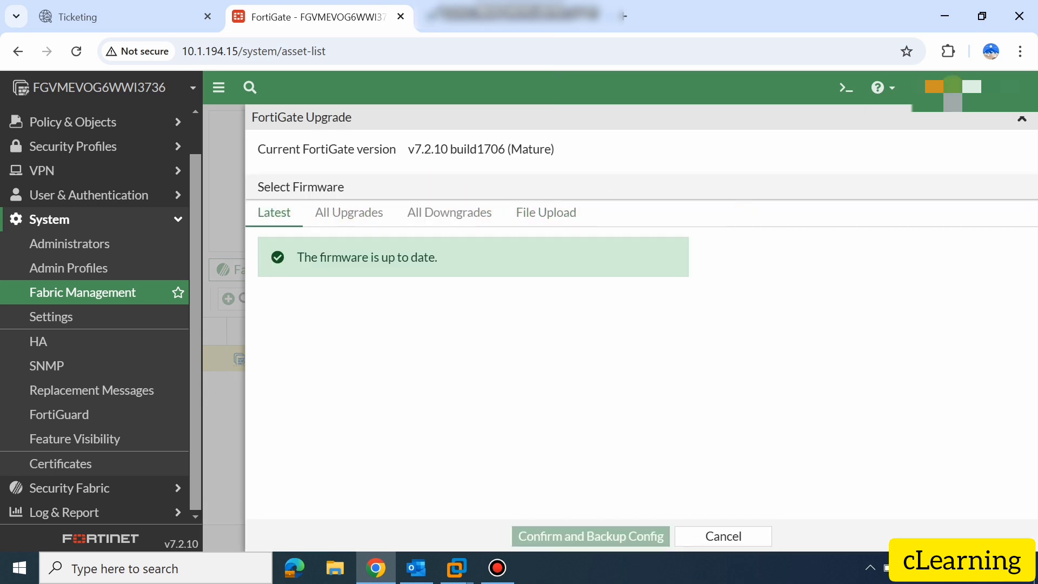
click(1017, 122)
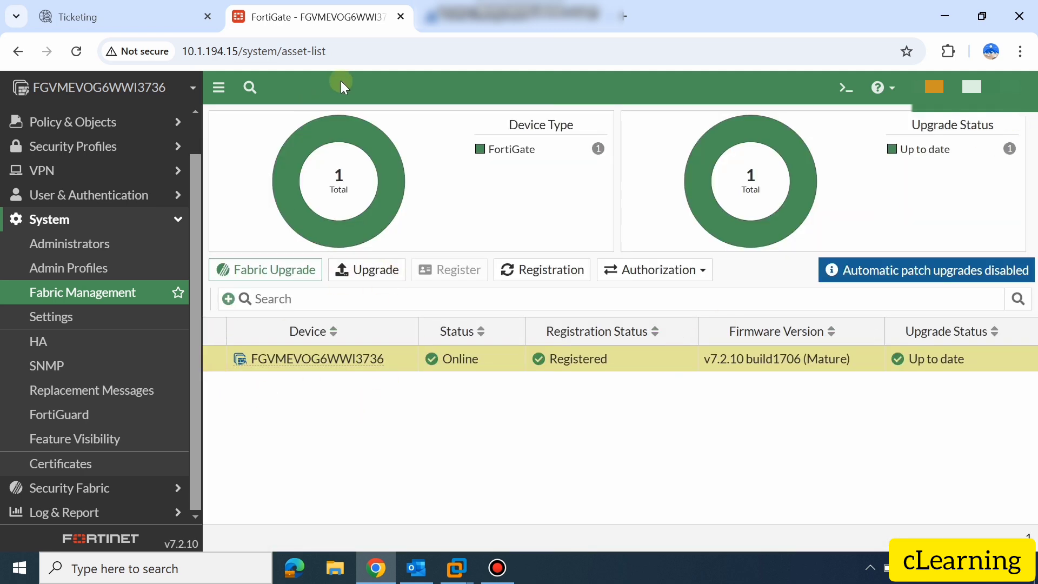
click(513, 16)
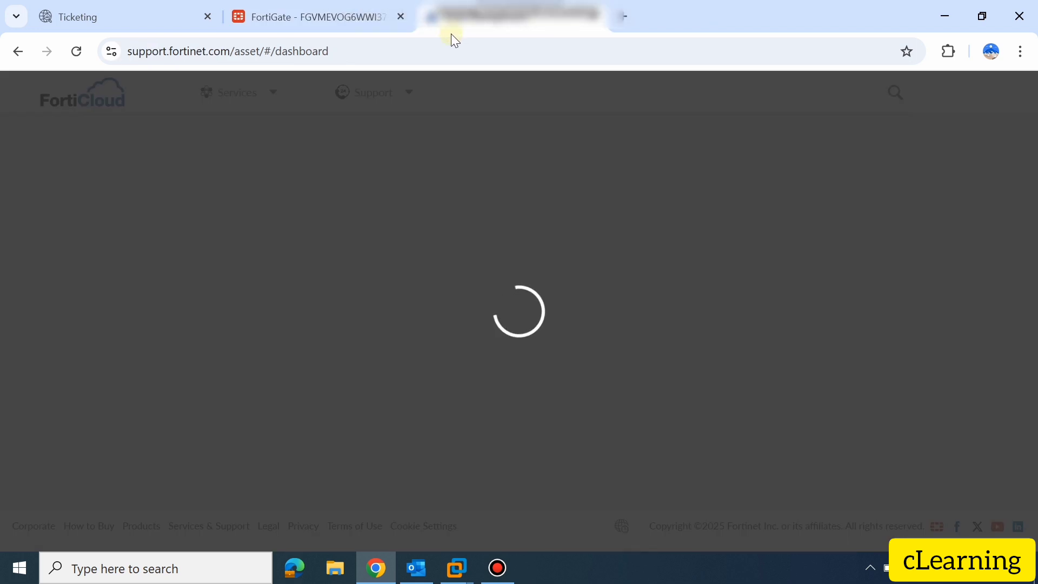
click(368, 7)
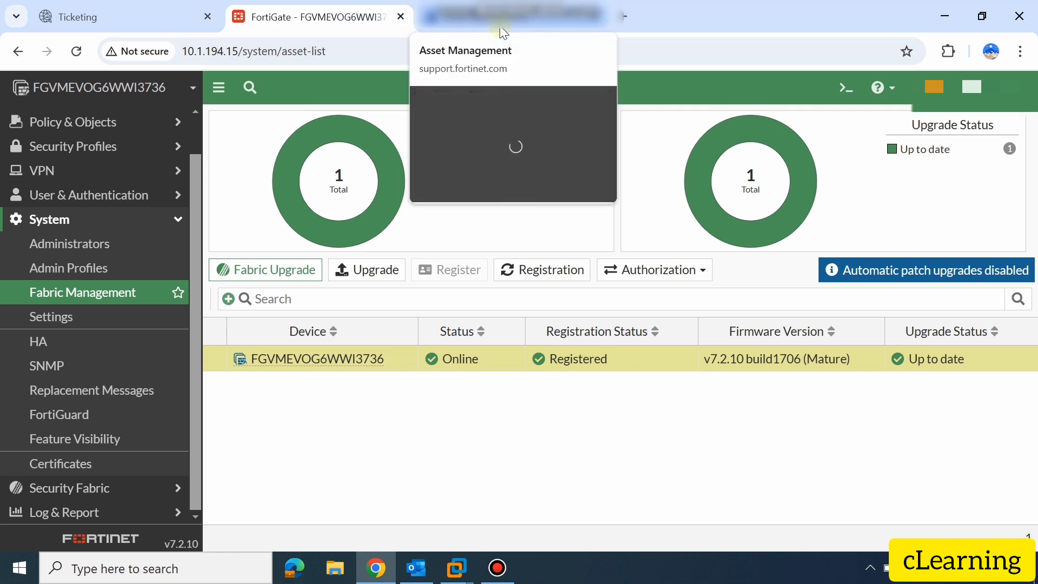
click(500, 24)
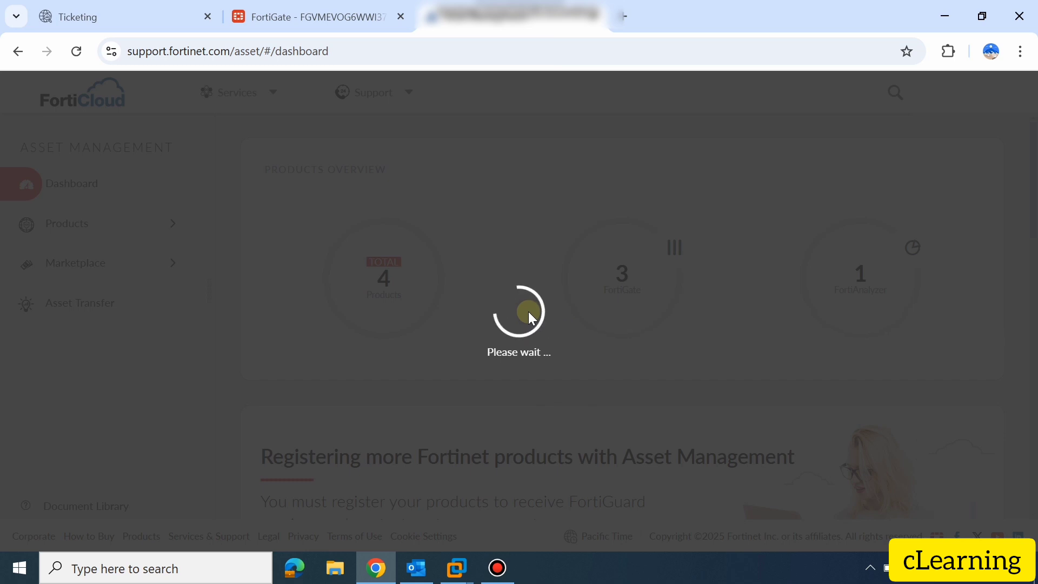
click(280, 12)
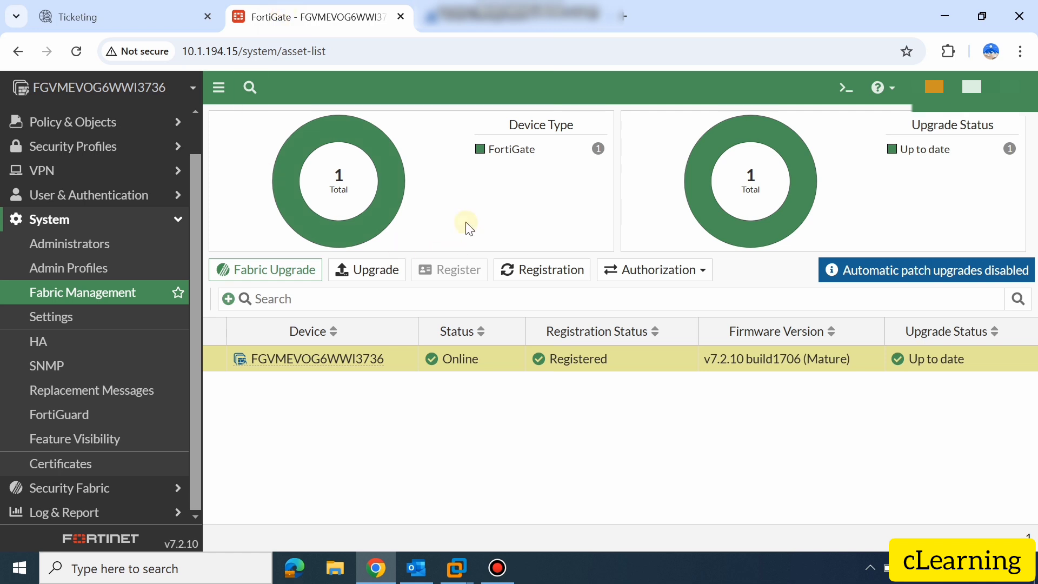
click(457, 27)
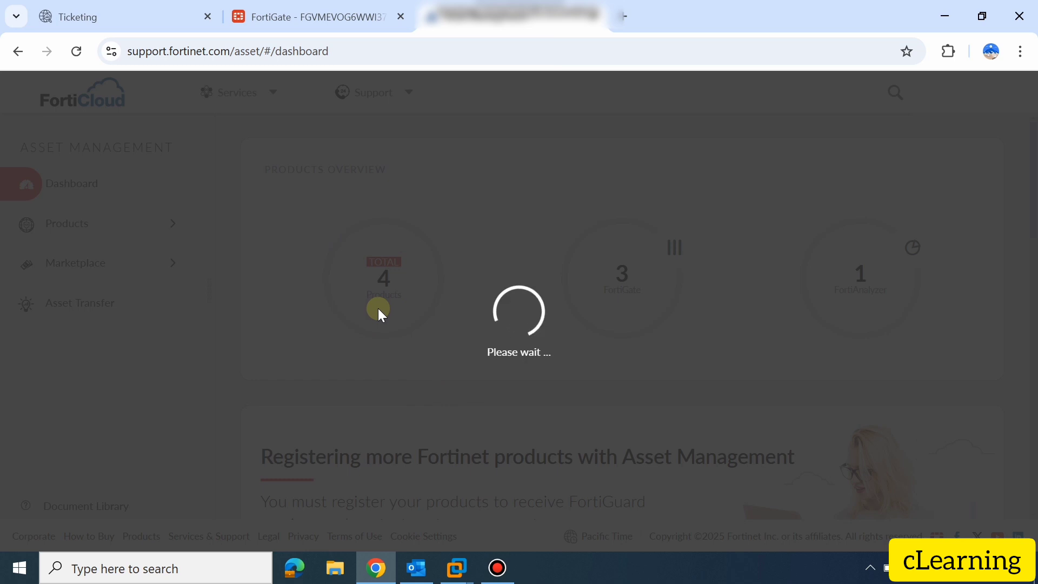
click(317, 22)
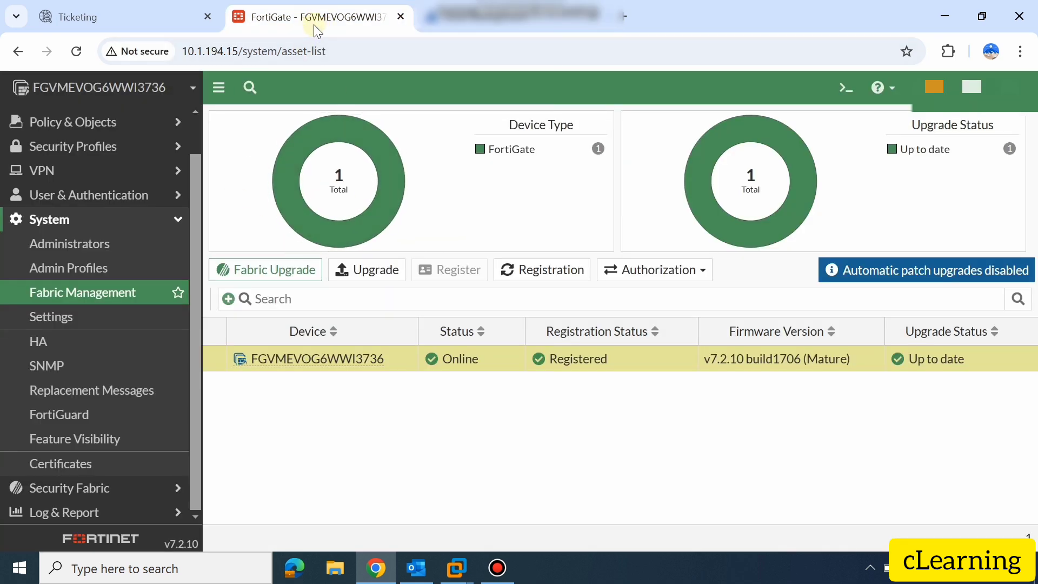
mouse_move(346, 227)
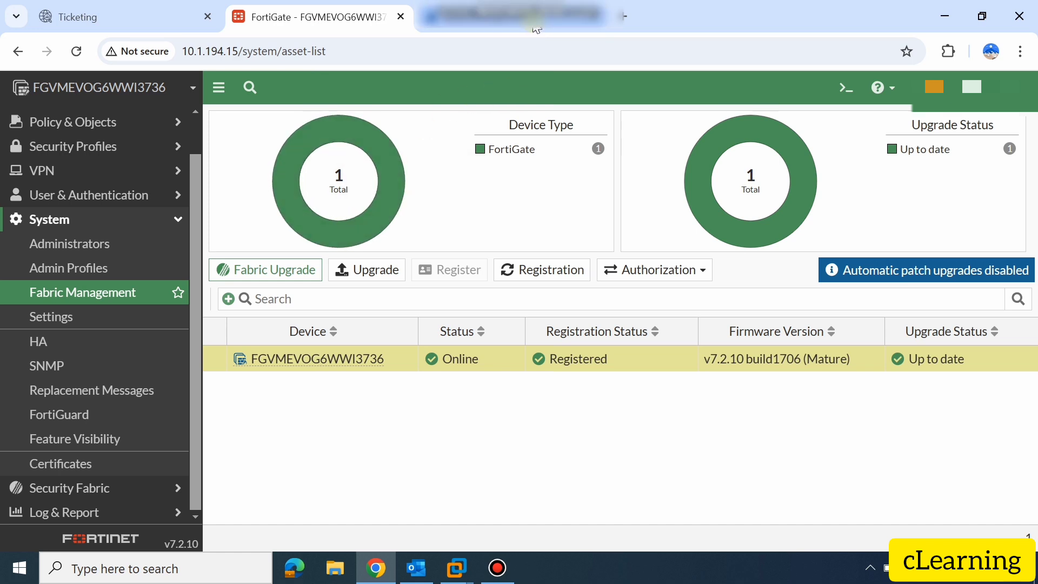
mouse_move(537, 29)
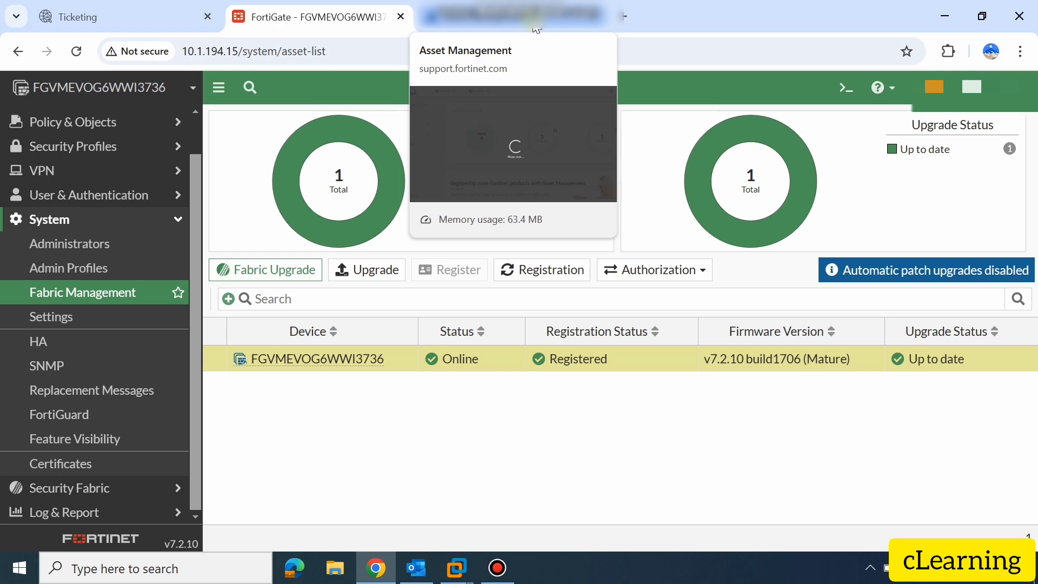
- Reload the FortiCloud Asset Management dashboard and return to the FortiGate device list
click(535, 22)
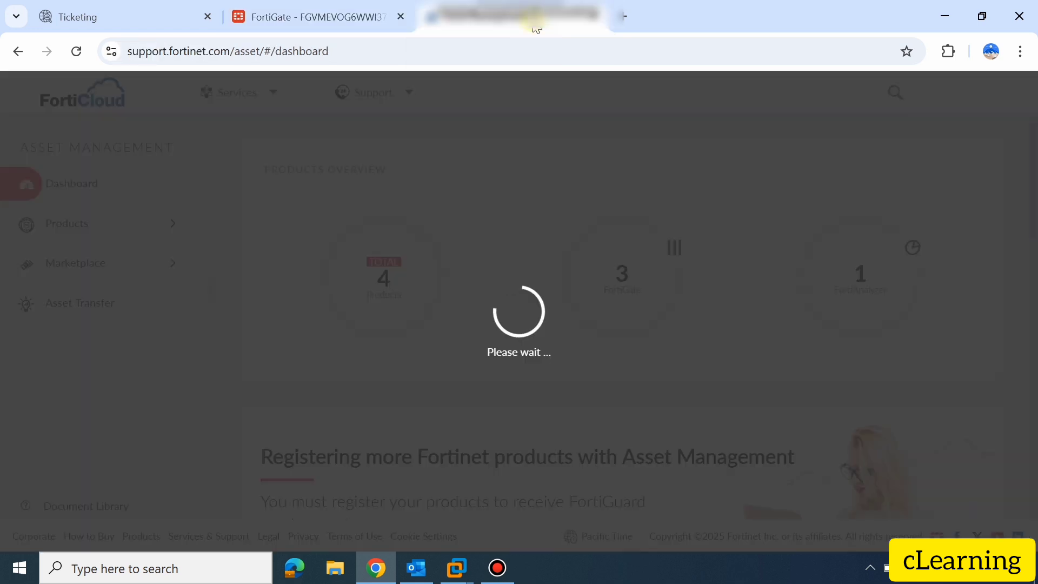
click(75, 52)
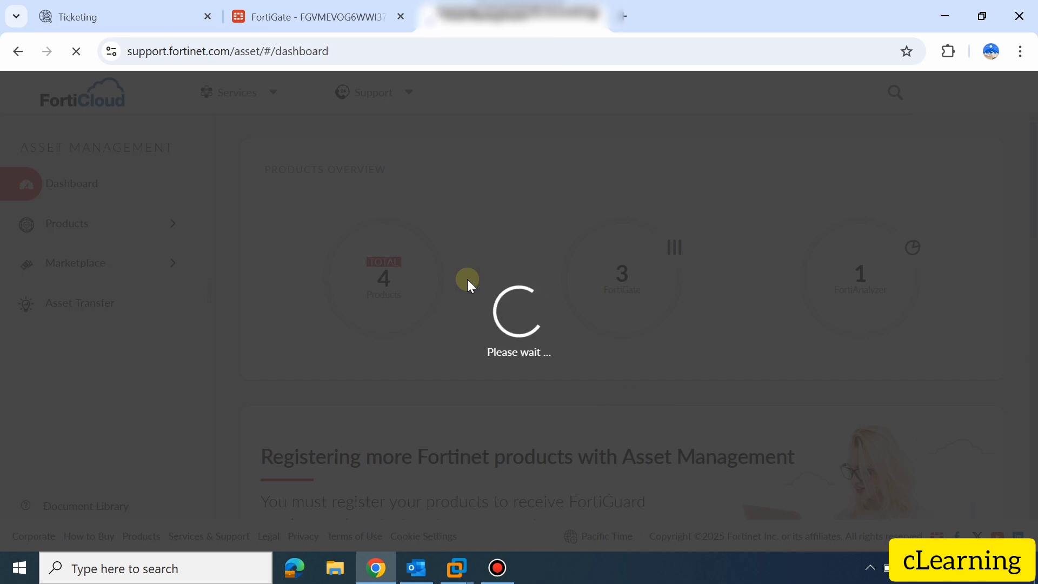
click(358, 7)
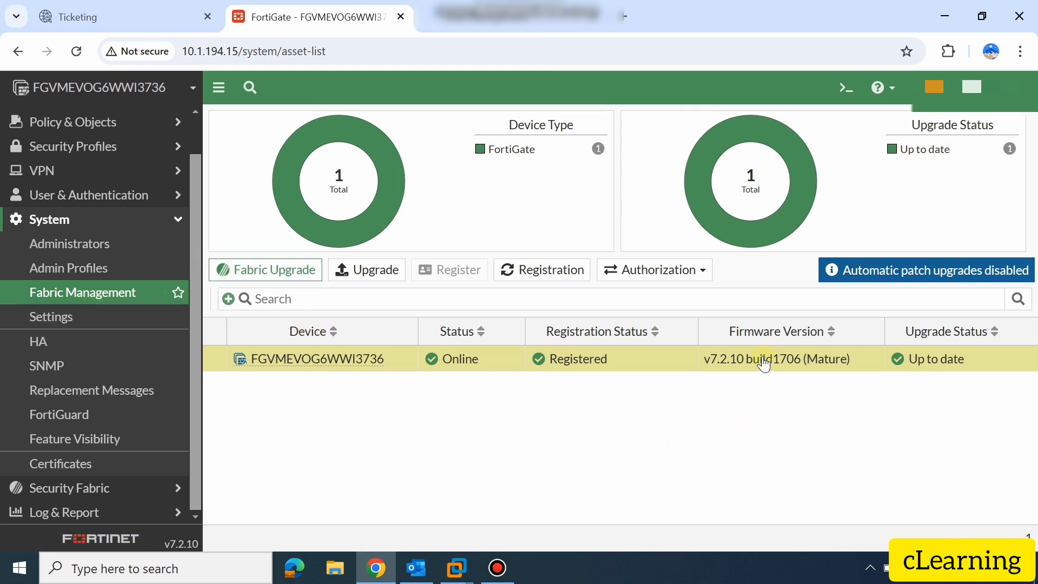
- Open the Firmware Images download centre in FortiCloud support and choose FortiGate as the product
click(514, 15)
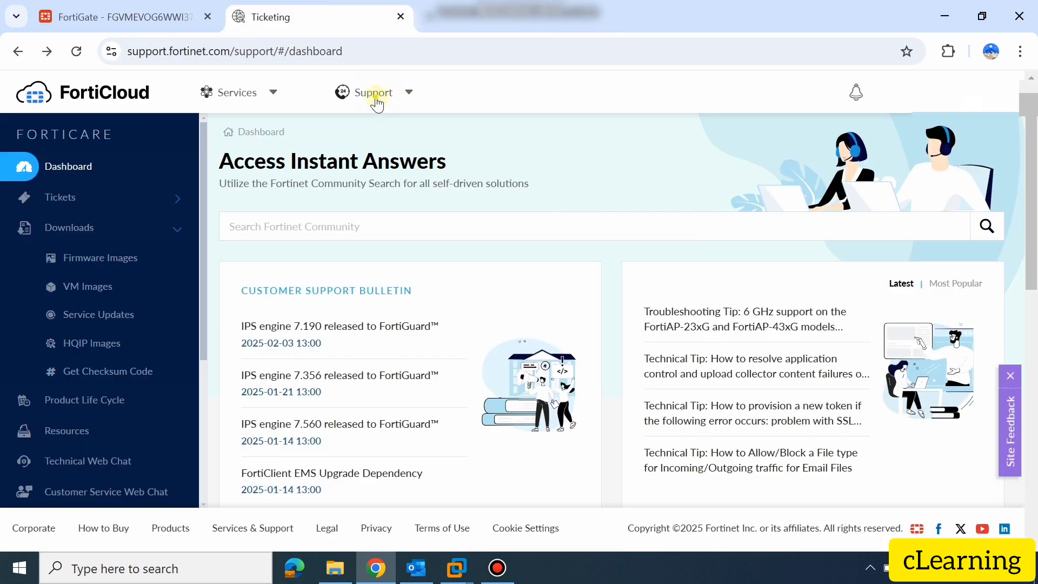
click(373, 93)
click(308, 173)
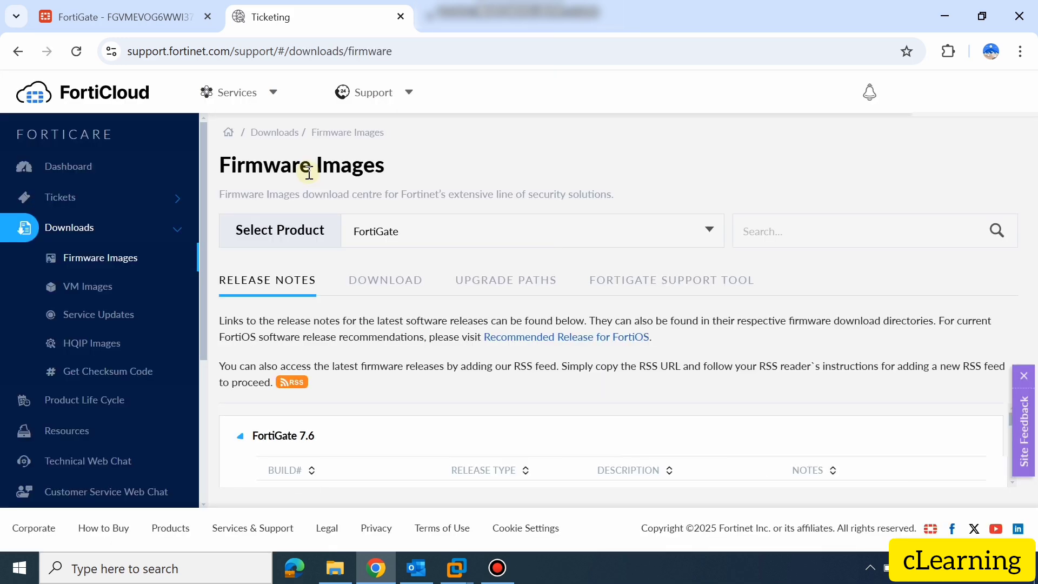
click(454, 231)
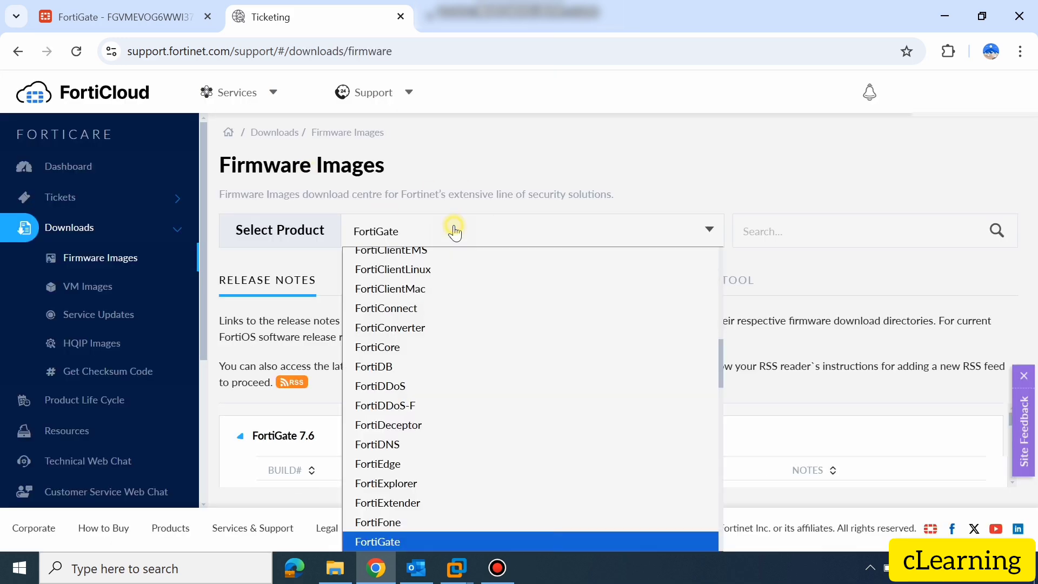
click(440, 538)
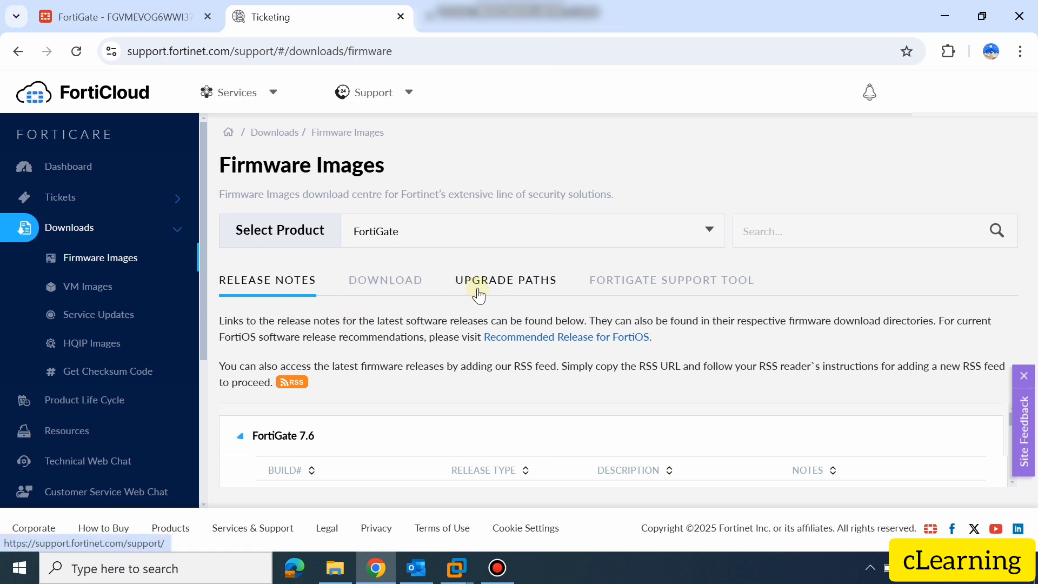
- Open the upgrade paths for FortiGate and set the current product to FortiGate-VM
click(424, 292)
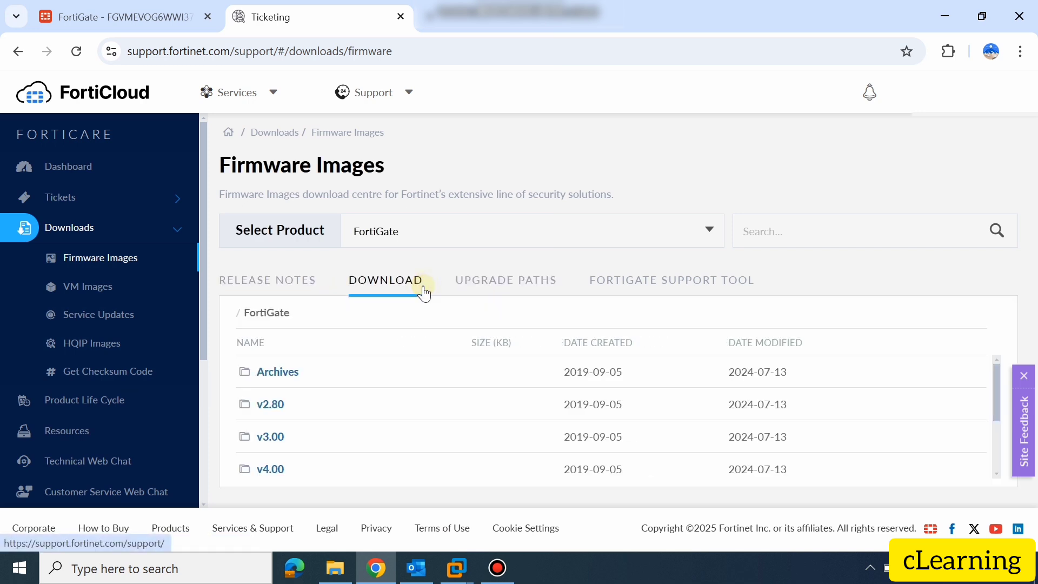
click(510, 281)
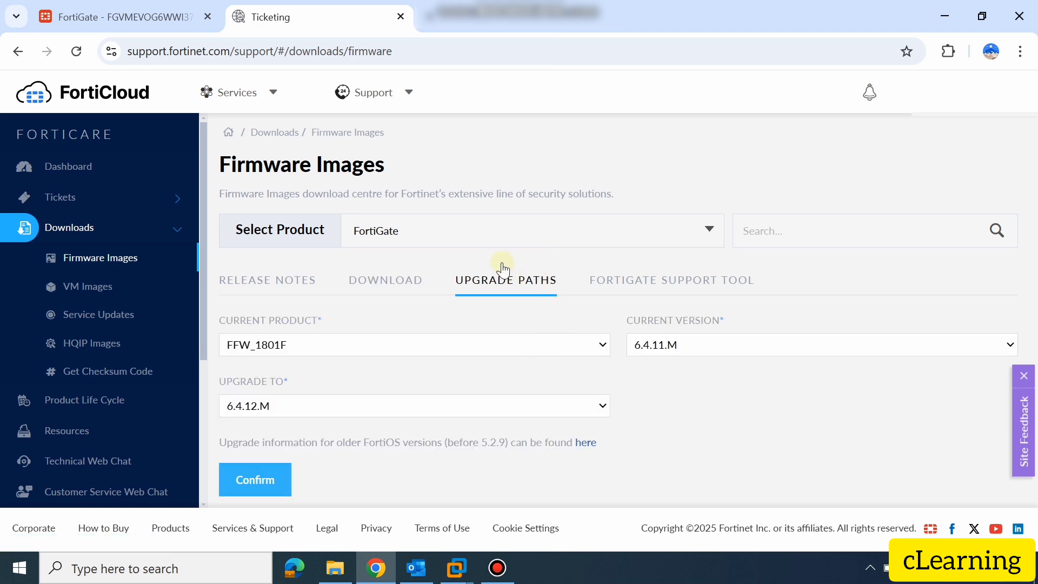
click(298, 347)
scroll(326, 263, down, 5)
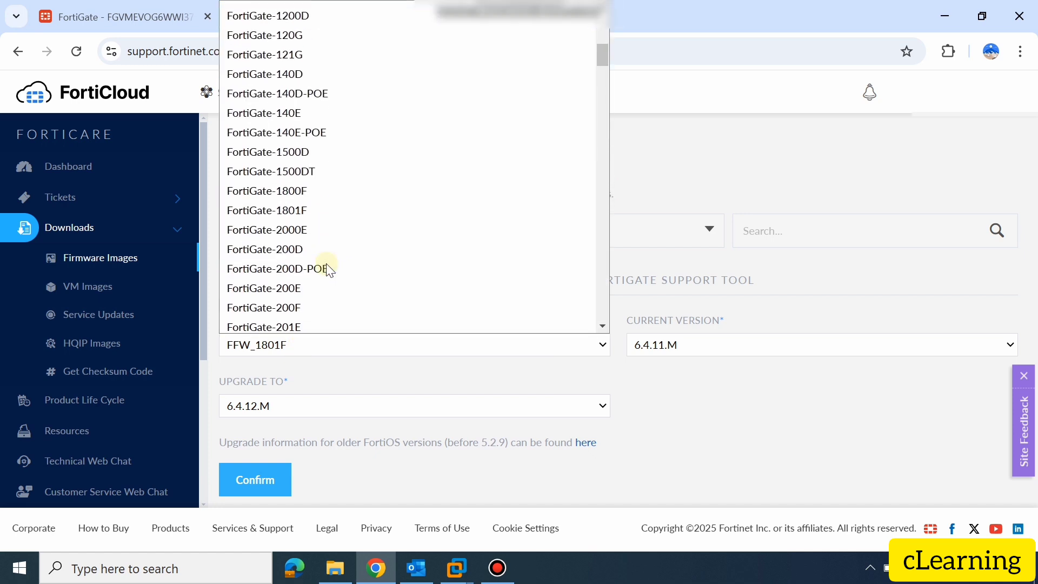
scroll(329, 269, down, 5)
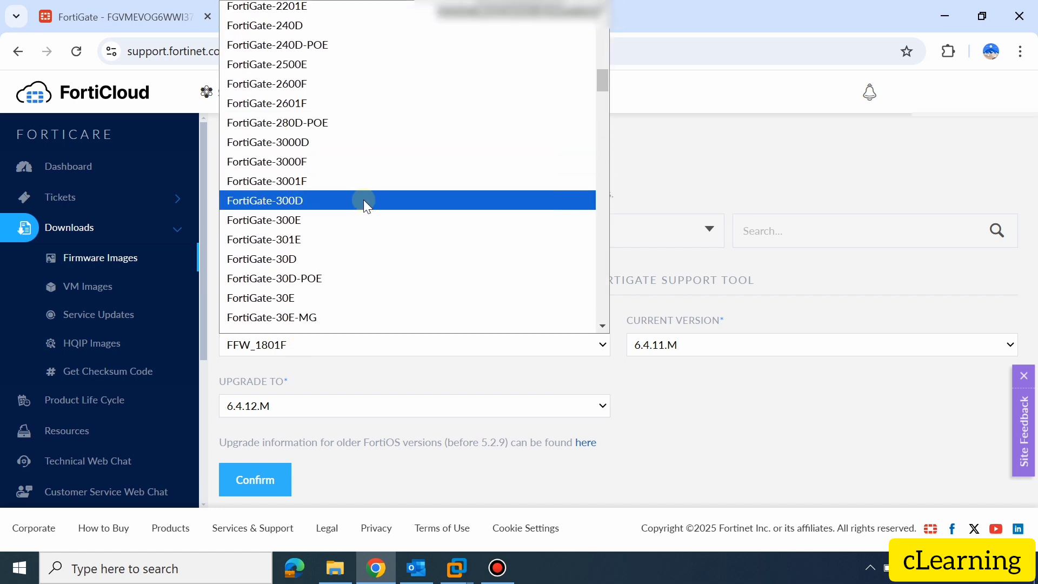
scroll(318, 240, down, 10)
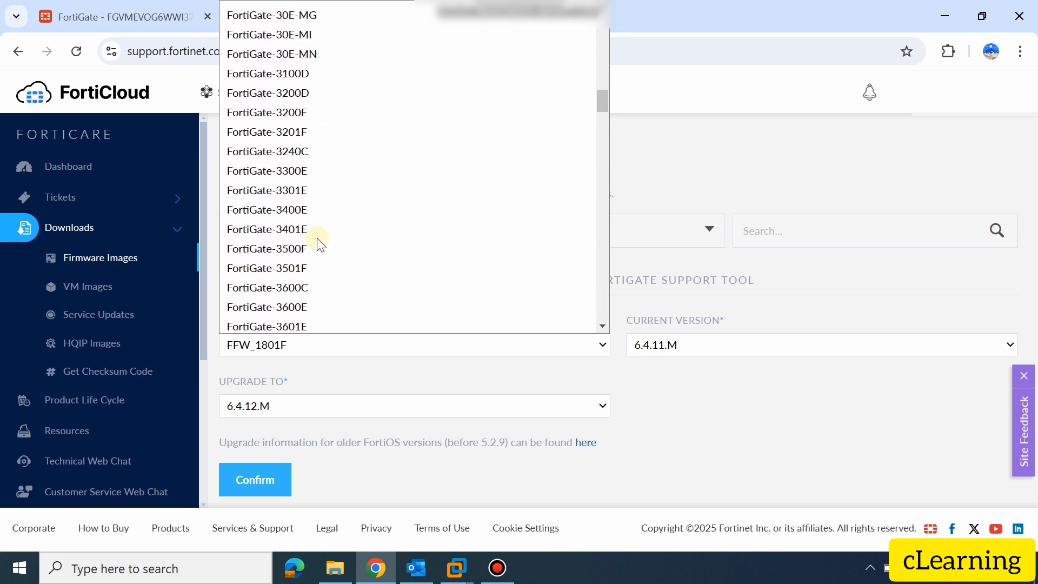
scroll(321, 244, down, 15)
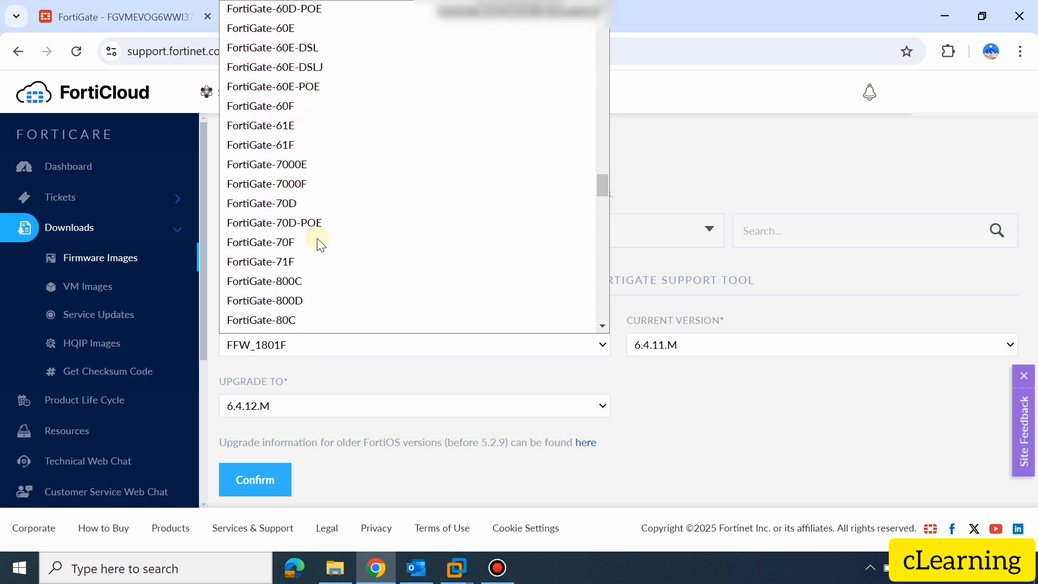
scroll(314, 238, down, 12)
scroll(313, 238, up, 1)
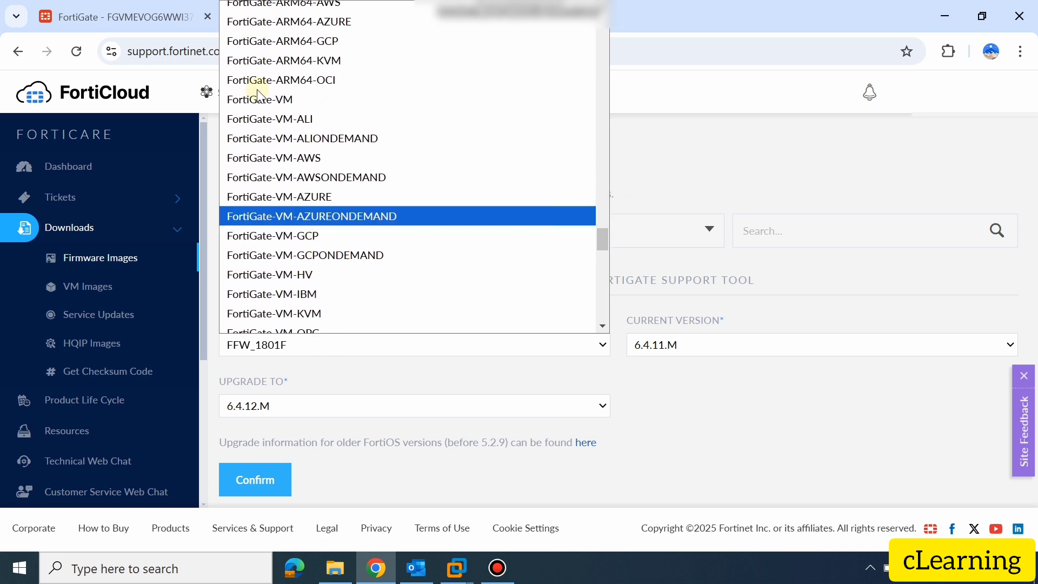
click(255, 99)
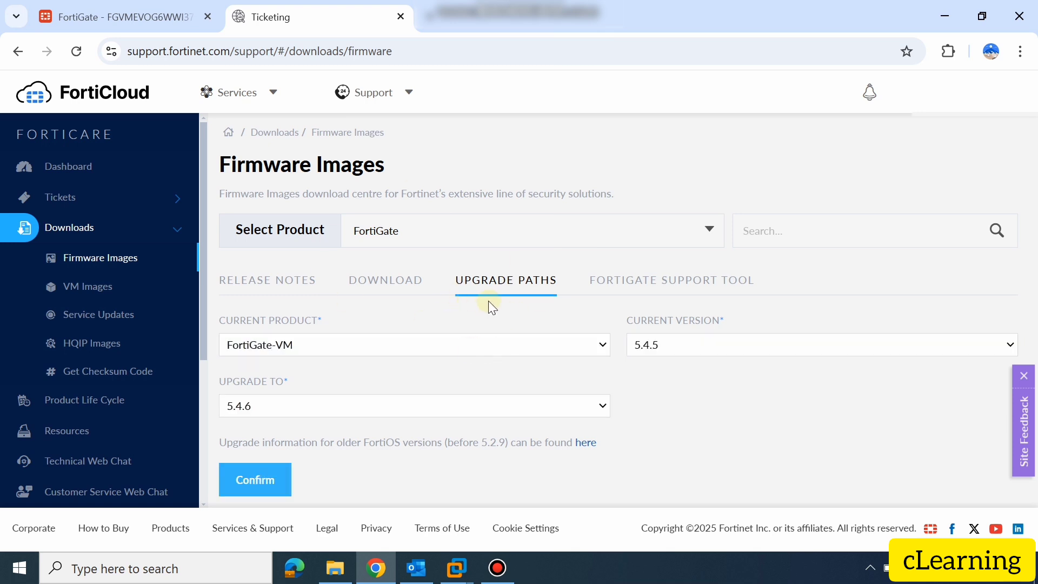
- Look through the other FortiGate models offered as current product, keeping FortiGate-VM
click(449, 351)
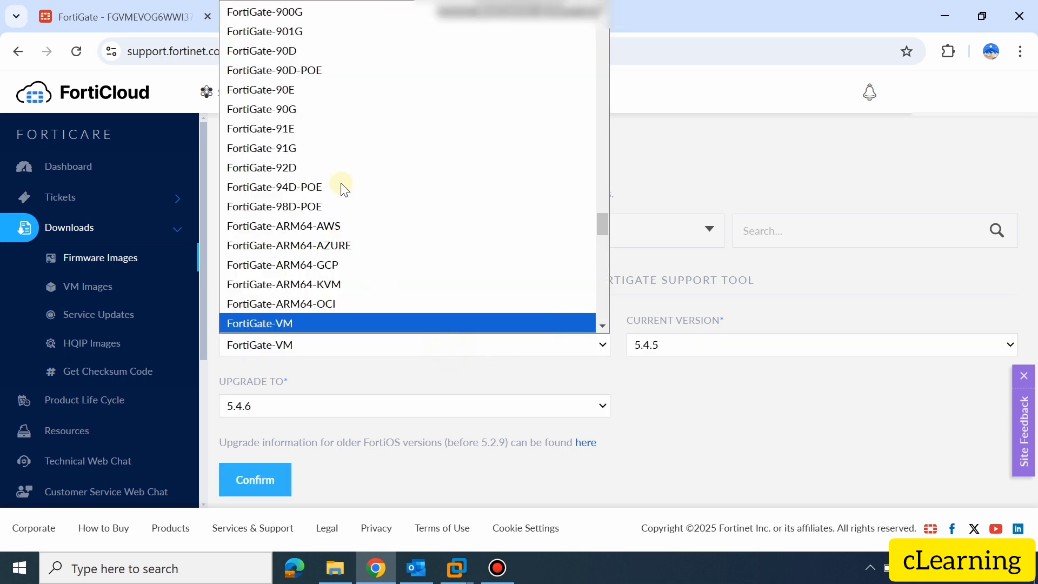
scroll(341, 173, up, 5)
scroll(339, 158, up, 5)
scroll(339, 158, down, 2)
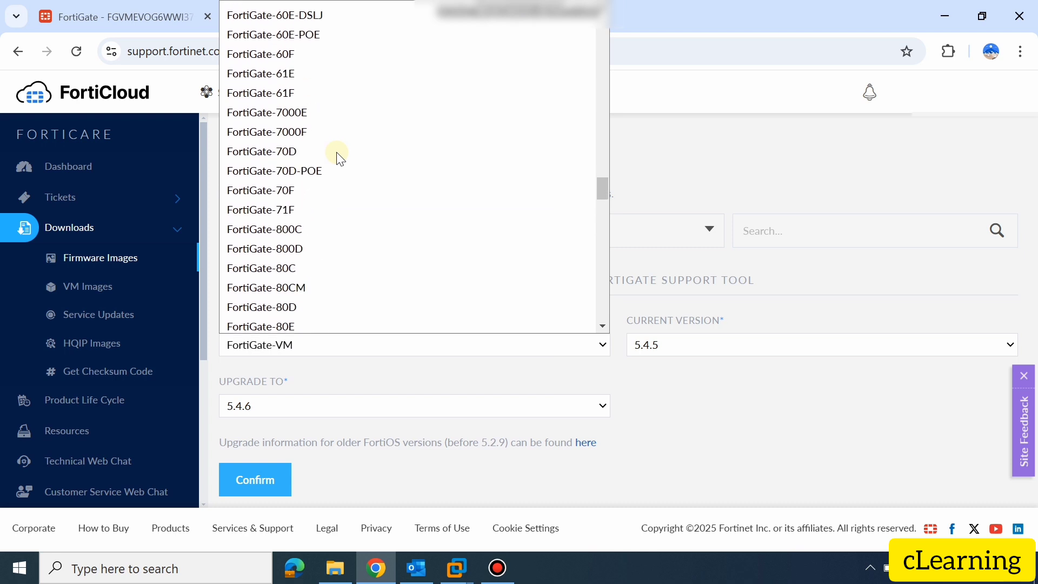
scroll(339, 158, up, 1)
scroll(339, 158, down, 9)
scroll(339, 154, down, 3)
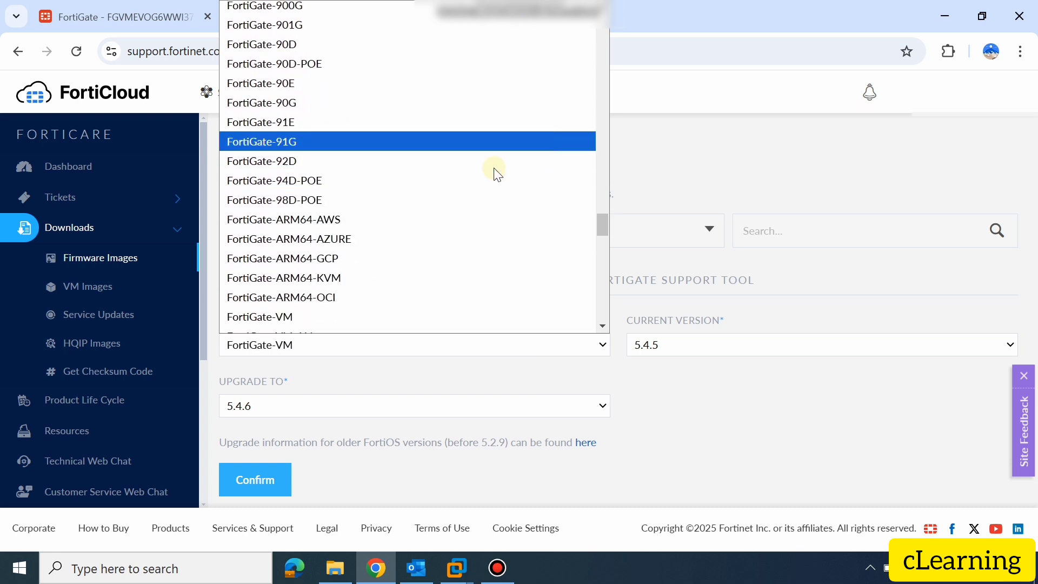
click(676, 176)
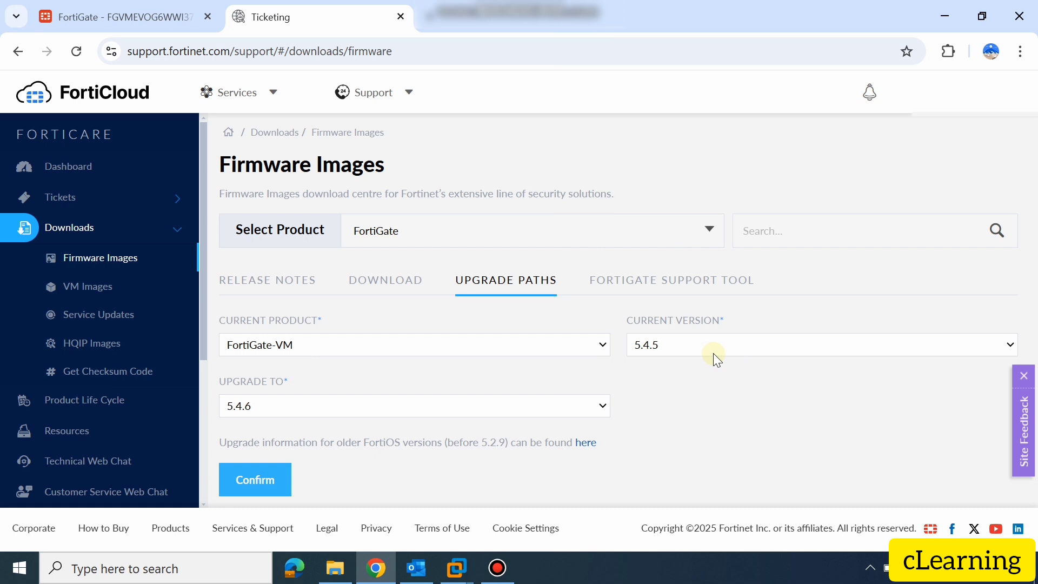
- Check the firmware version on the FortiGate dashboard and set the upgrade path's current version to 7.2.10.M
click(124, 17)
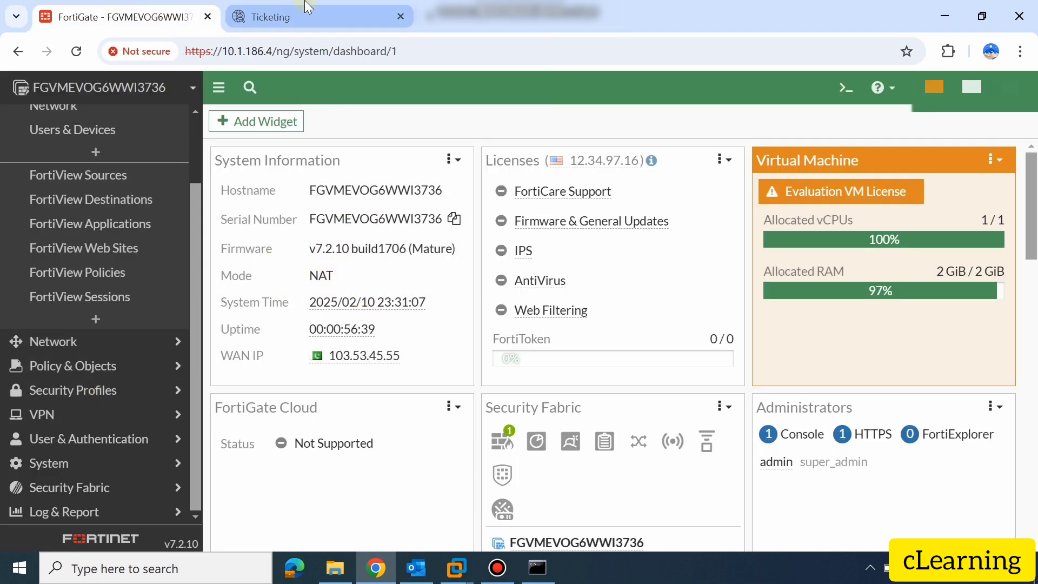
click(349, 18)
click(658, 336)
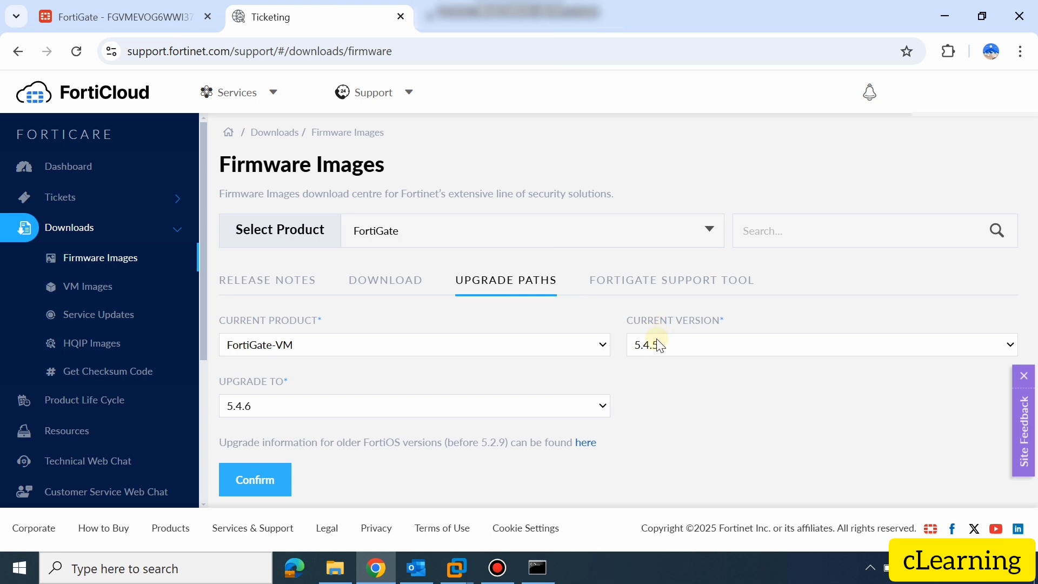
click(659, 345)
scroll(665, 281, down, 10)
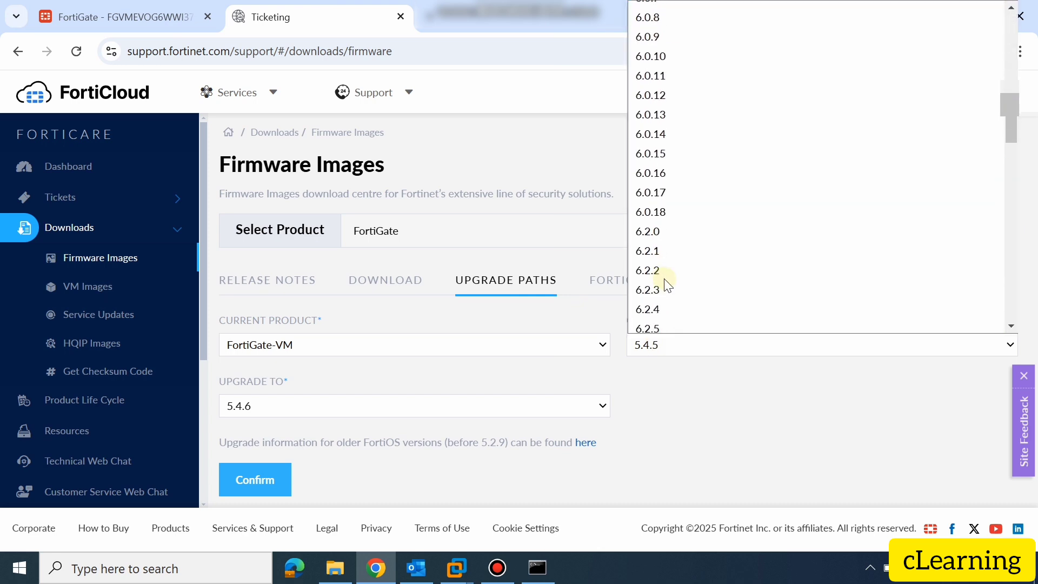
scroll(667, 284, down, 13)
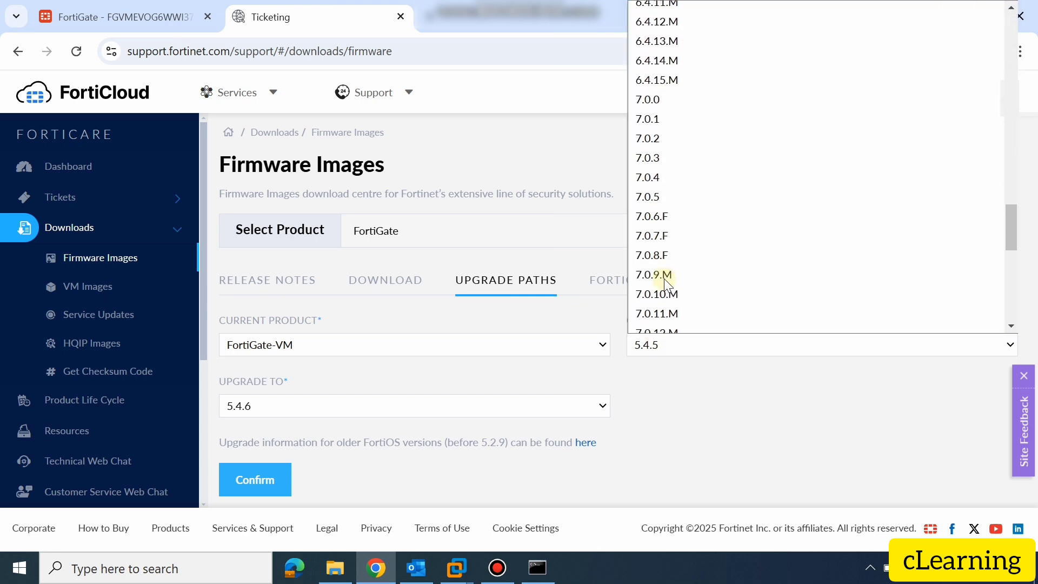
scroll(665, 230, down, 6)
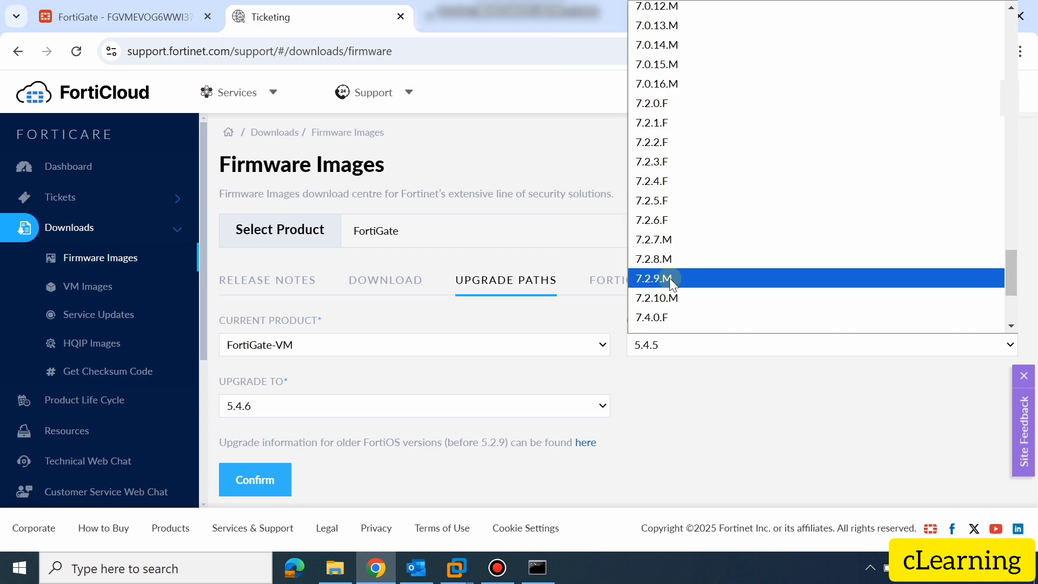
click(669, 298)
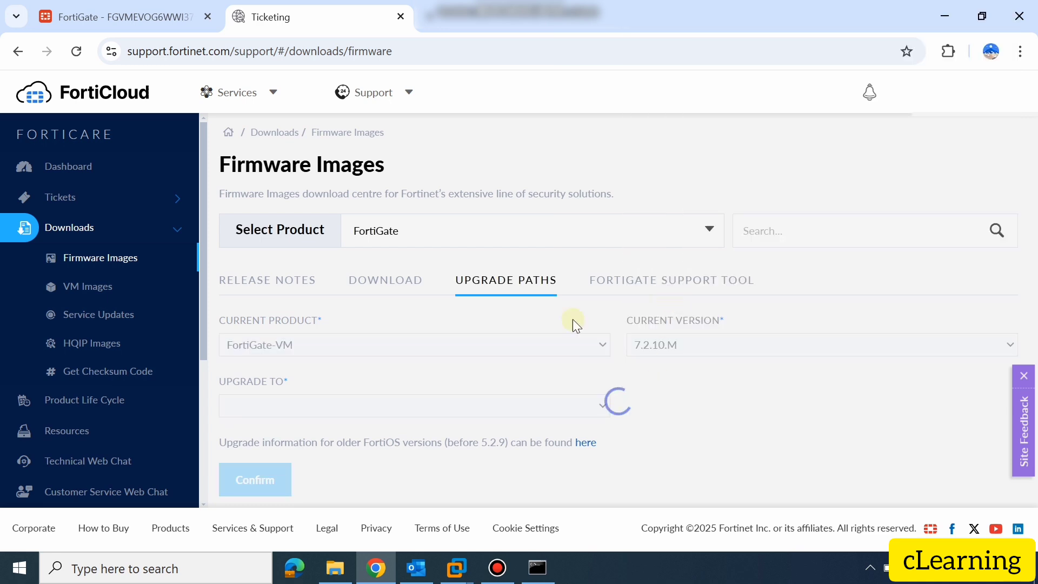
- Recheck the FortiGate dashboard's firmware version, set the upgrade target to 7.6.2.F, and generate the recommended upgrade path
click(163, 13)
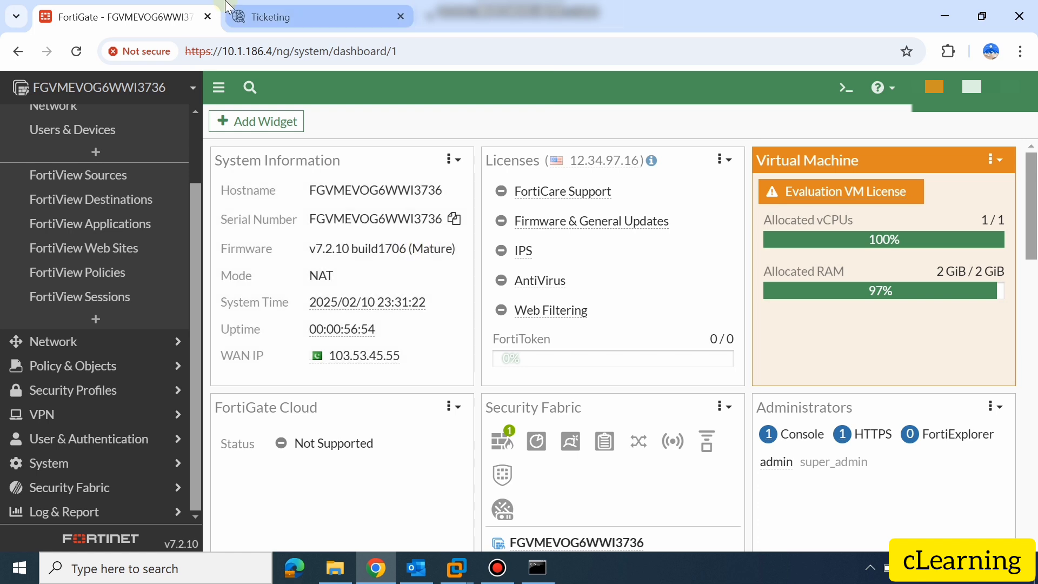
click(270, 9)
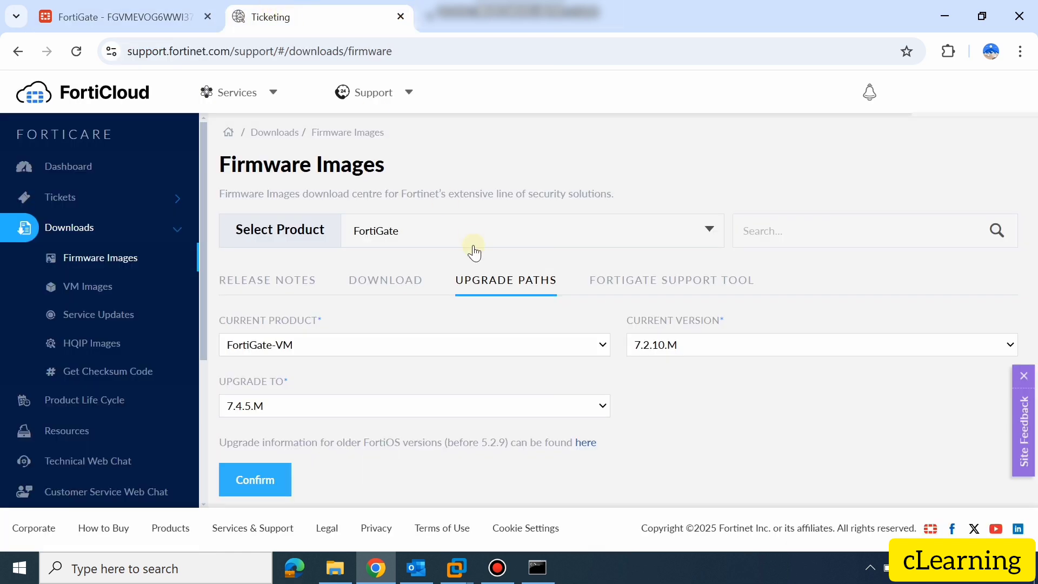
click(349, 414)
click(378, 350)
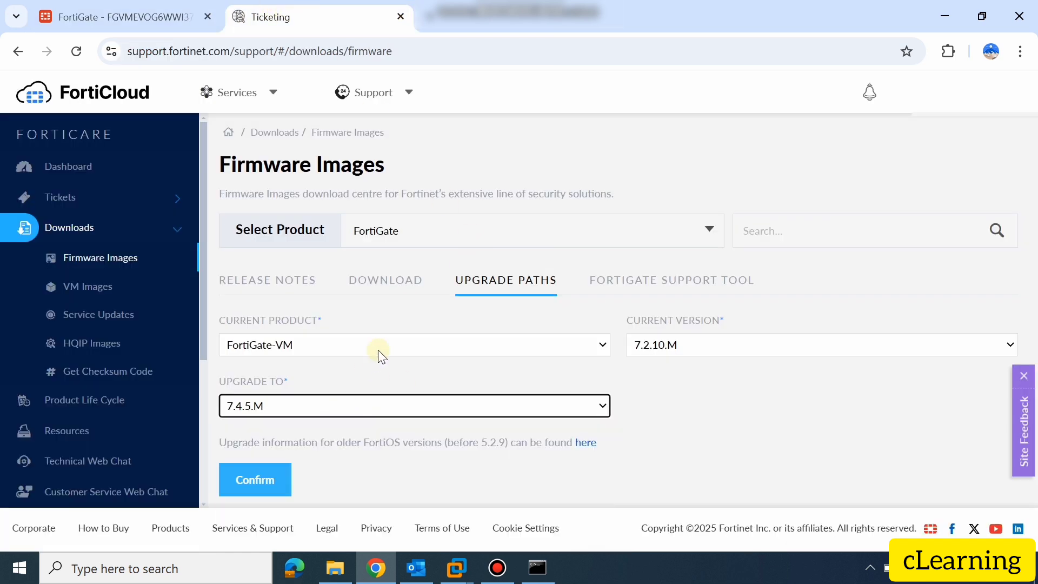
click(376, 403)
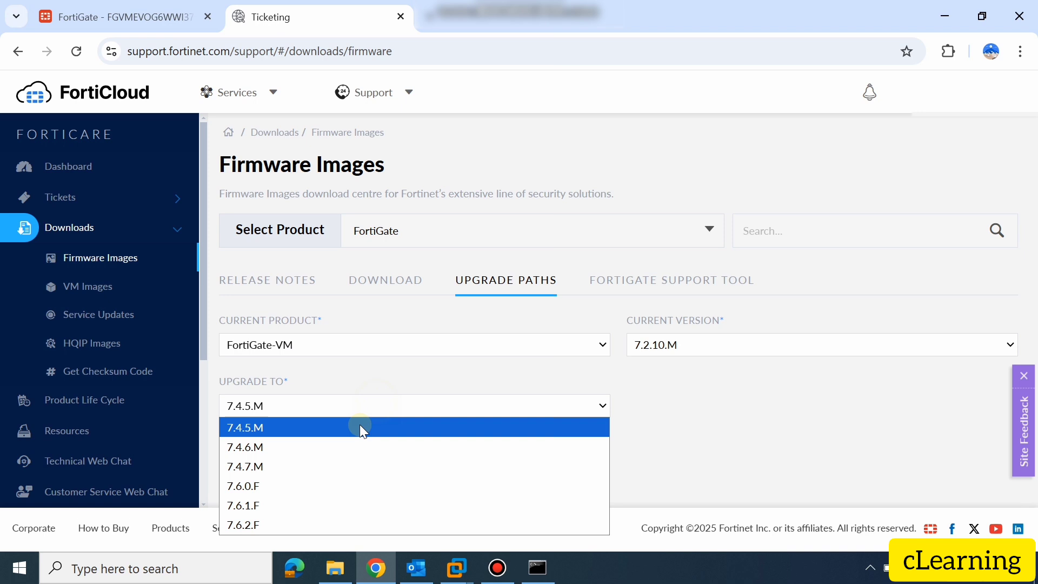
click(316, 525)
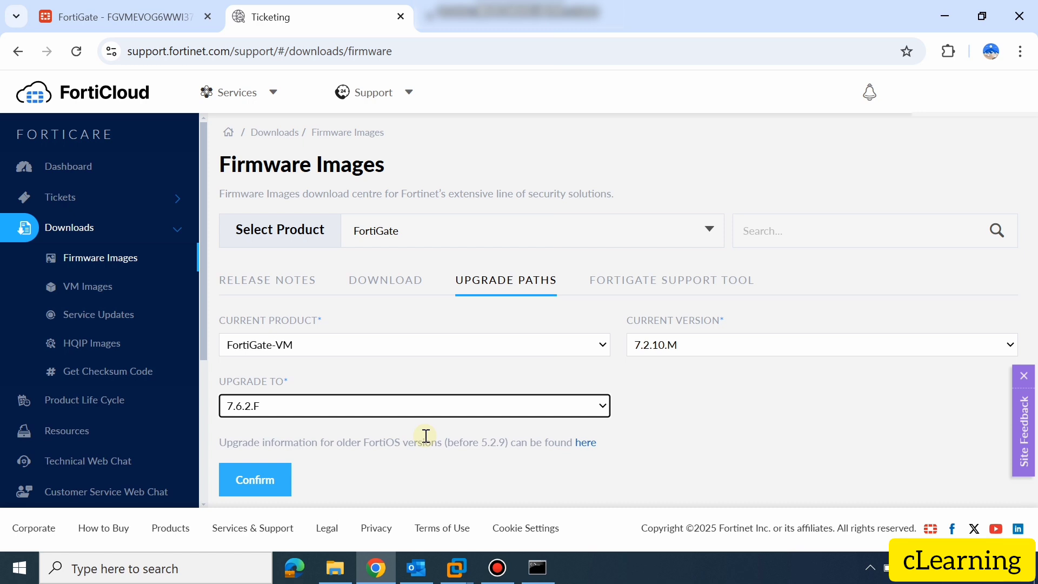
click(270, 489)
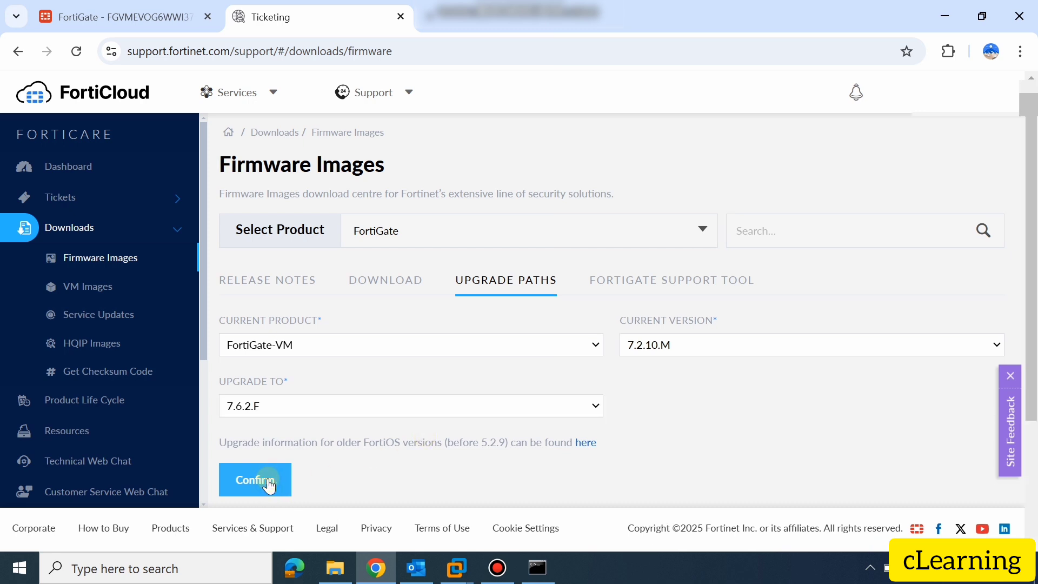
scroll(346, 452, down, 3)
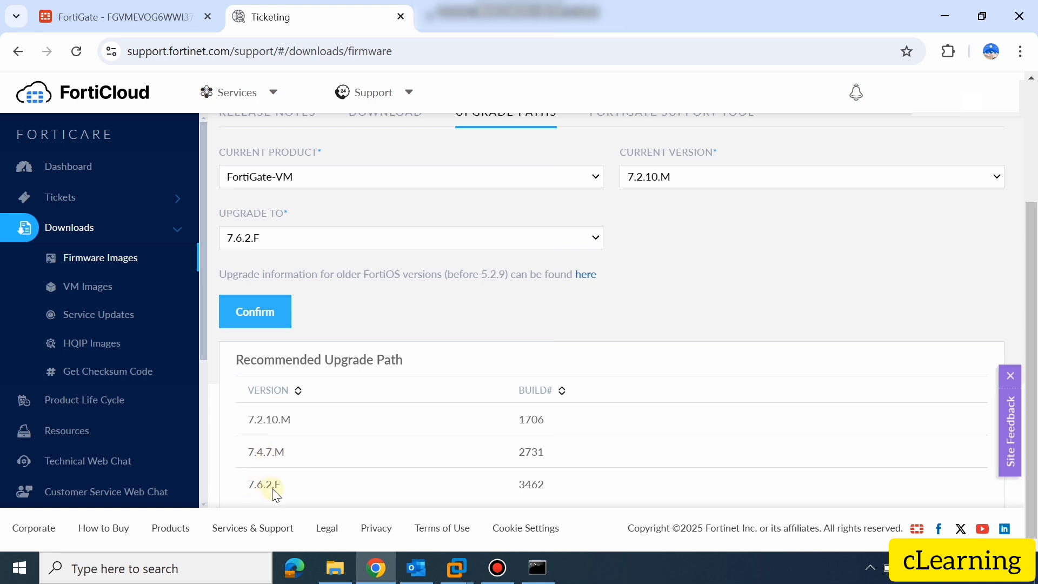
- Open Snipping Tool and capture a screenshot of the Recommended Upgrade Path table
click(232, 569)
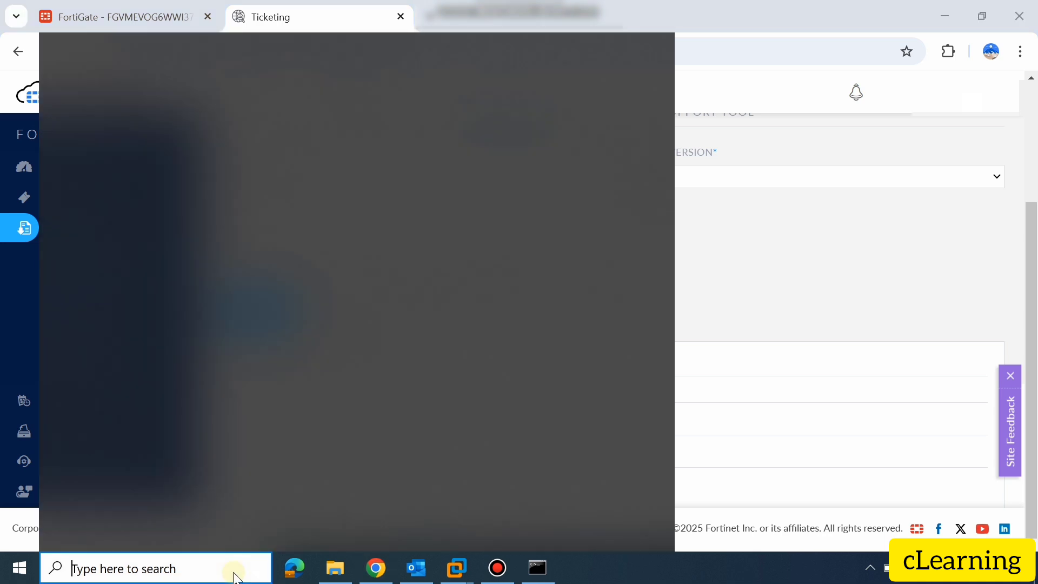
text(sn)
key(Return)
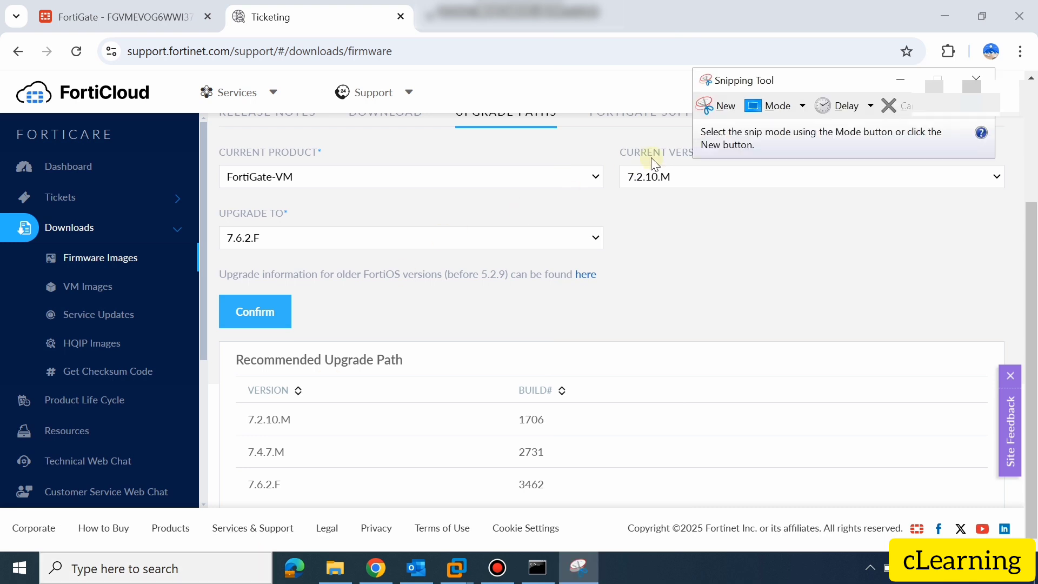
click(729, 110)
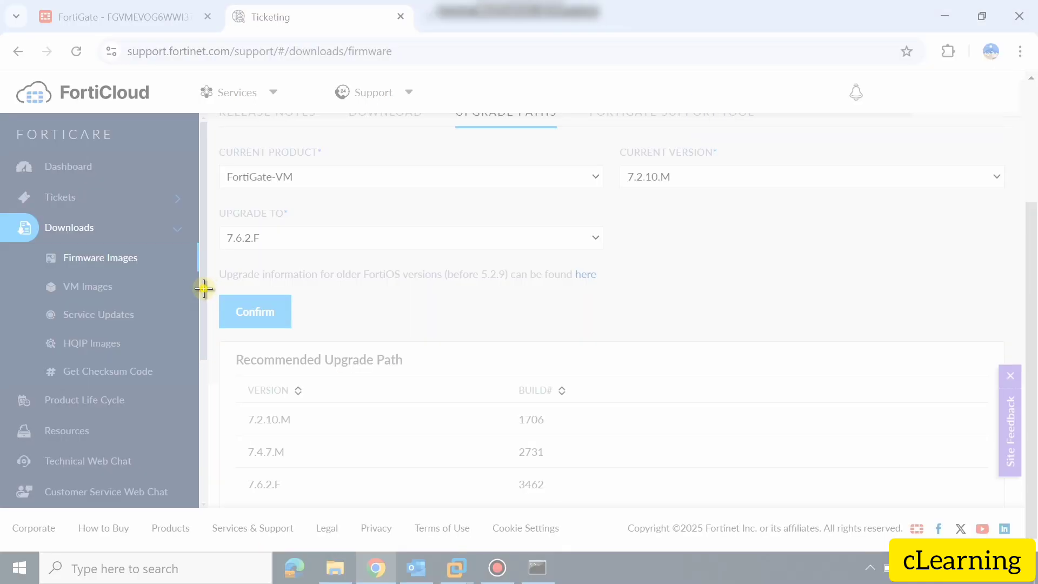
drag(204, 289, 710, 507)
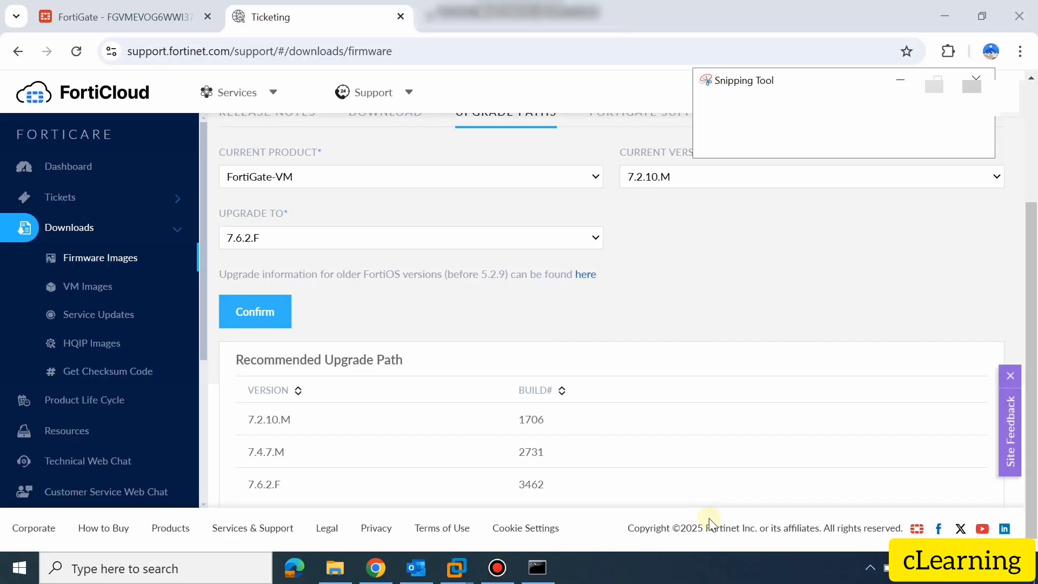
click(705, 99)
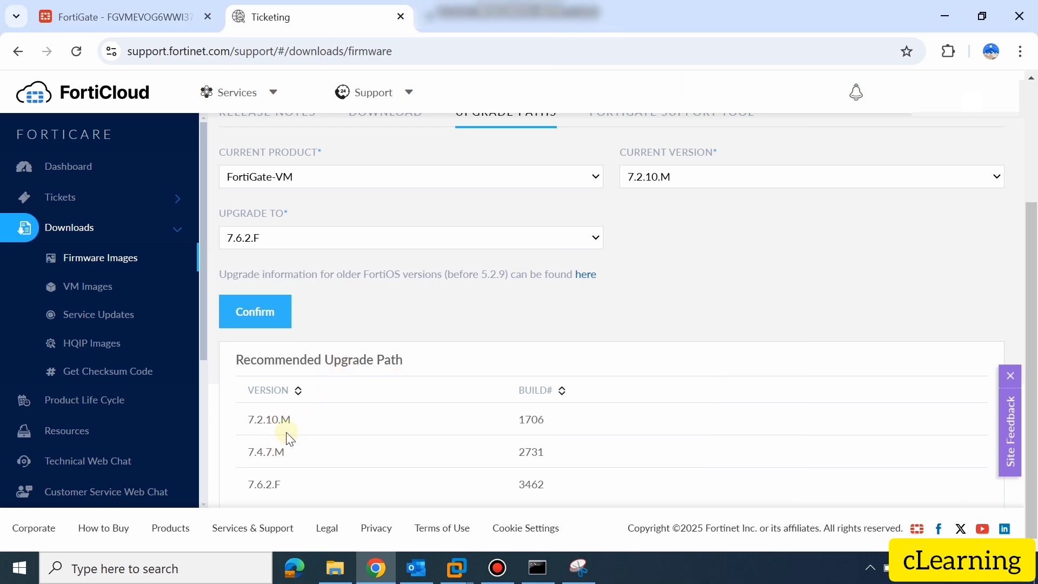
- Switch to the FortiGate firmware downloads and open the 7.4 folder inside v7.00
scroll(397, 310, up, 1)
scroll(397, 310, down, 1)
scroll(286, 470, up, 3)
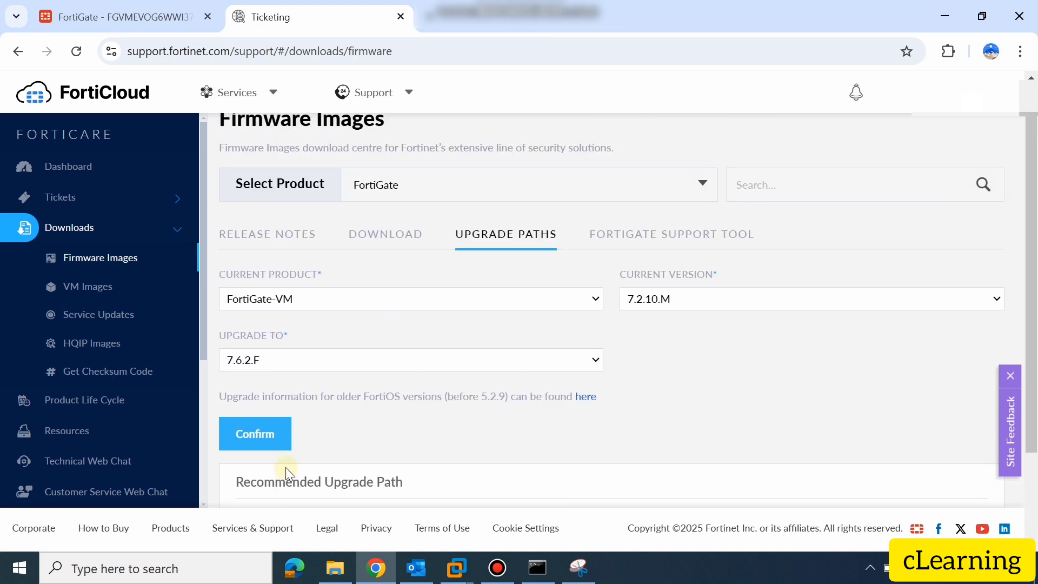
click(387, 252)
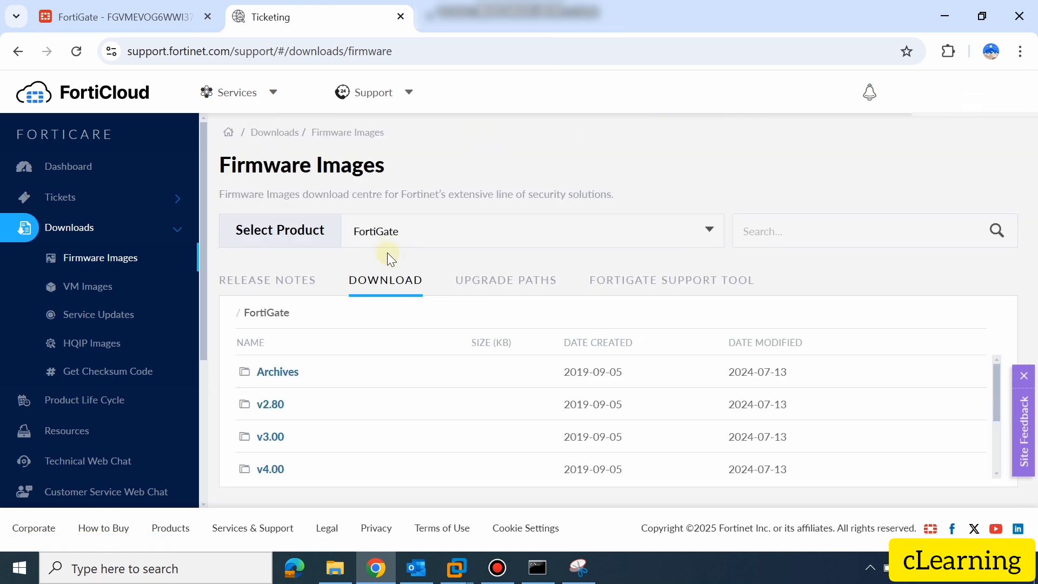
scroll(291, 454, down, 2)
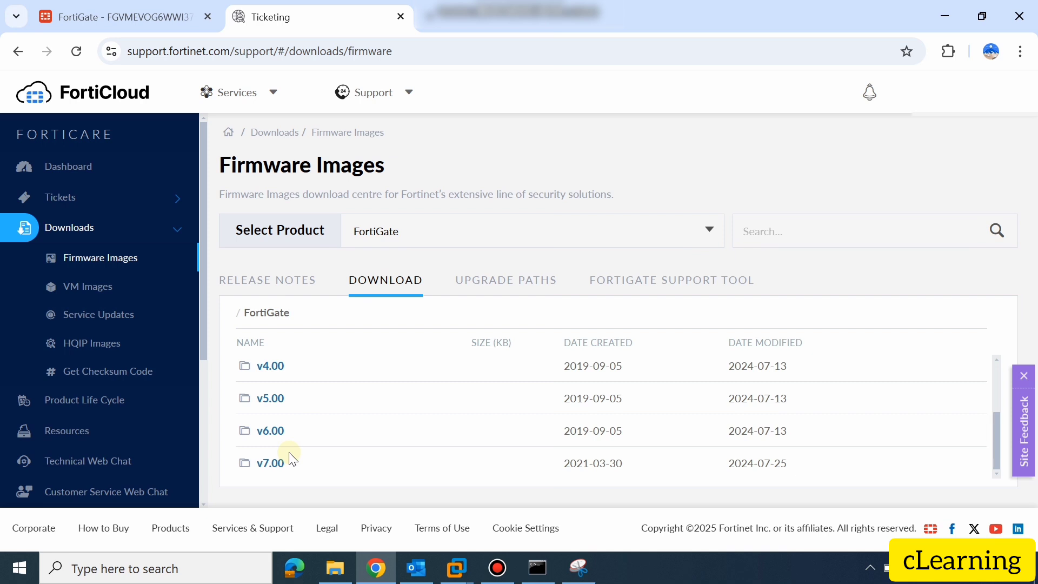
click(271, 464)
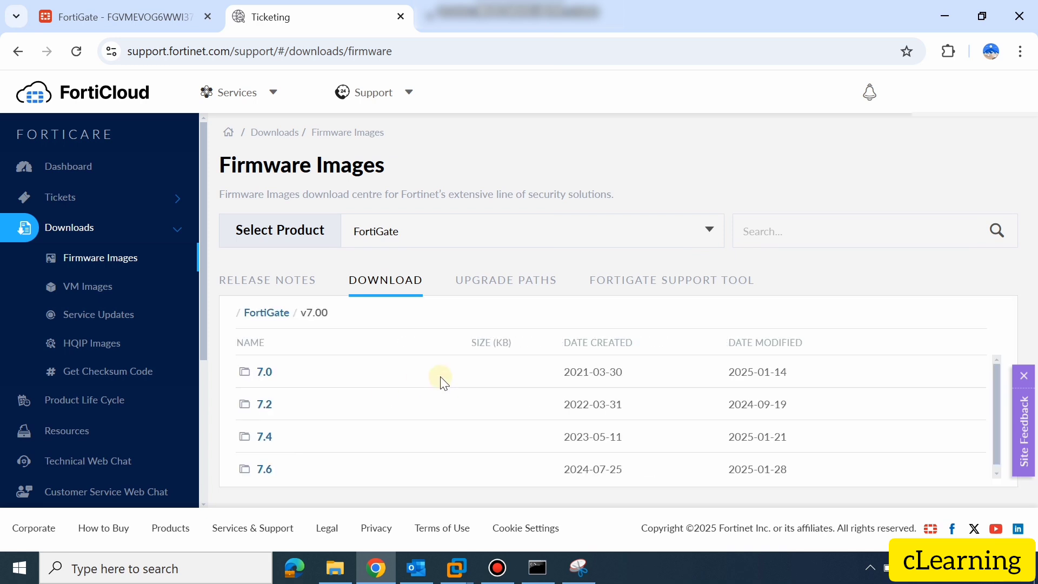
scroll(427, 387, down, 1)
click(269, 428)
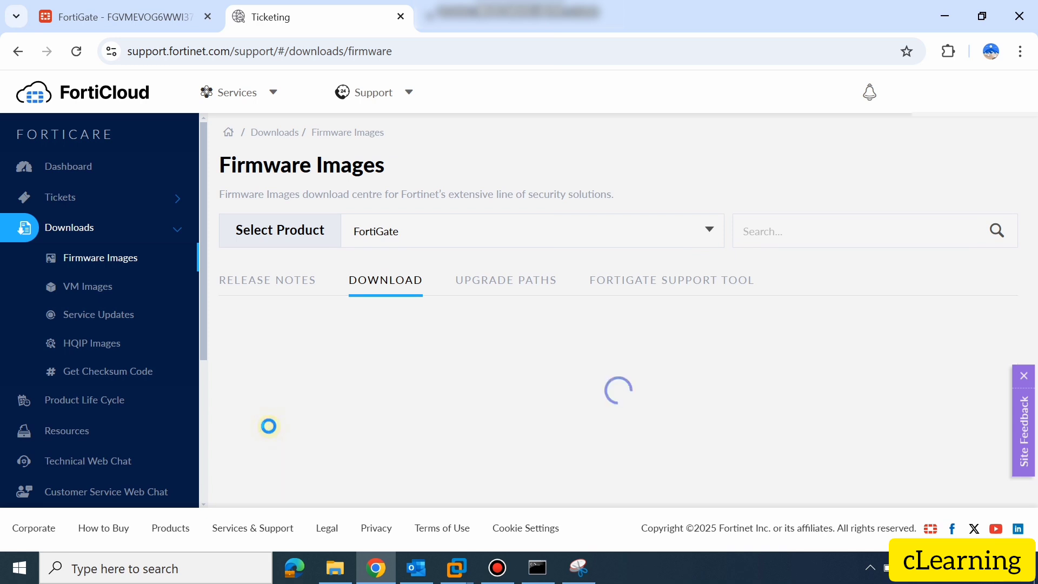
- Open the 7.4.7 folder and examine the FFW_VM64 image entries in its file list
scroll(411, 360, down, 4)
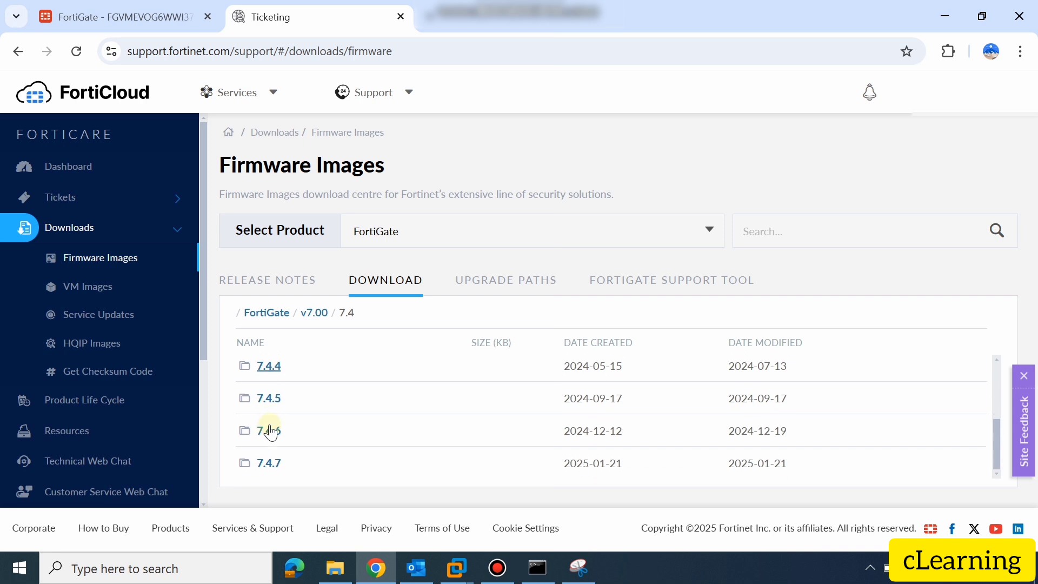
click(269, 463)
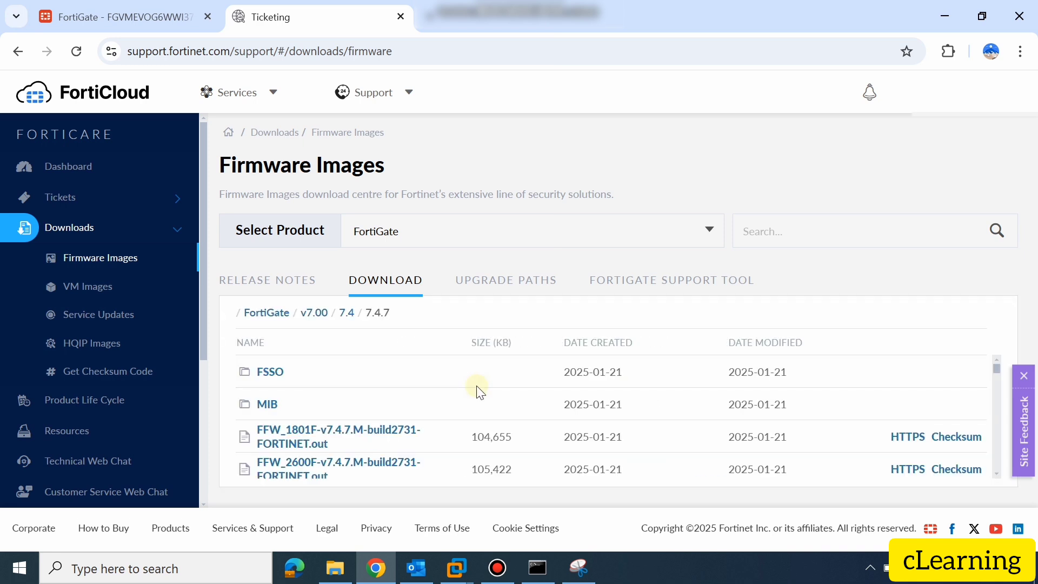
scroll(478, 390, down, 4)
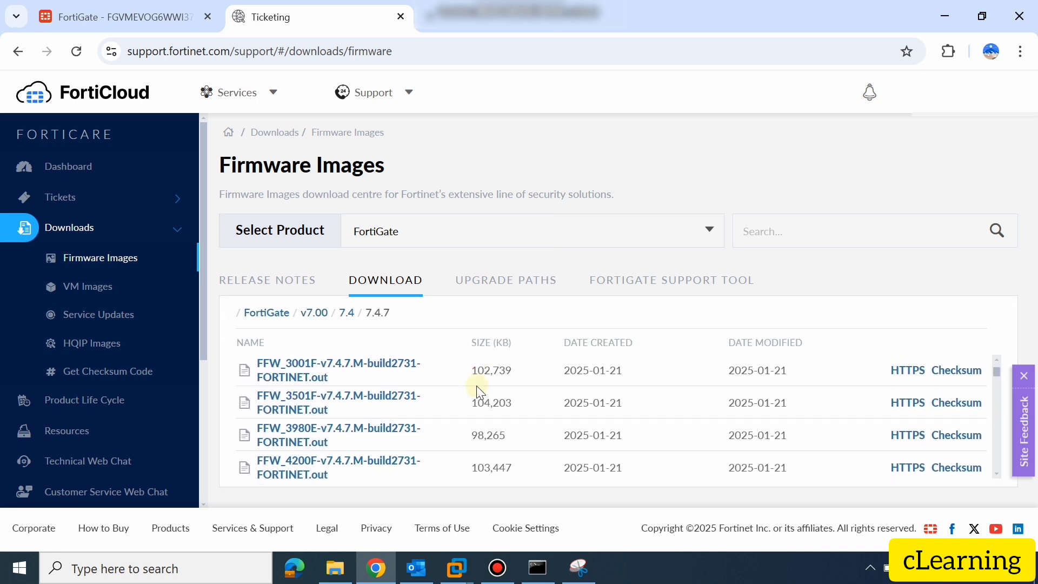
scroll(480, 391, down, 5)
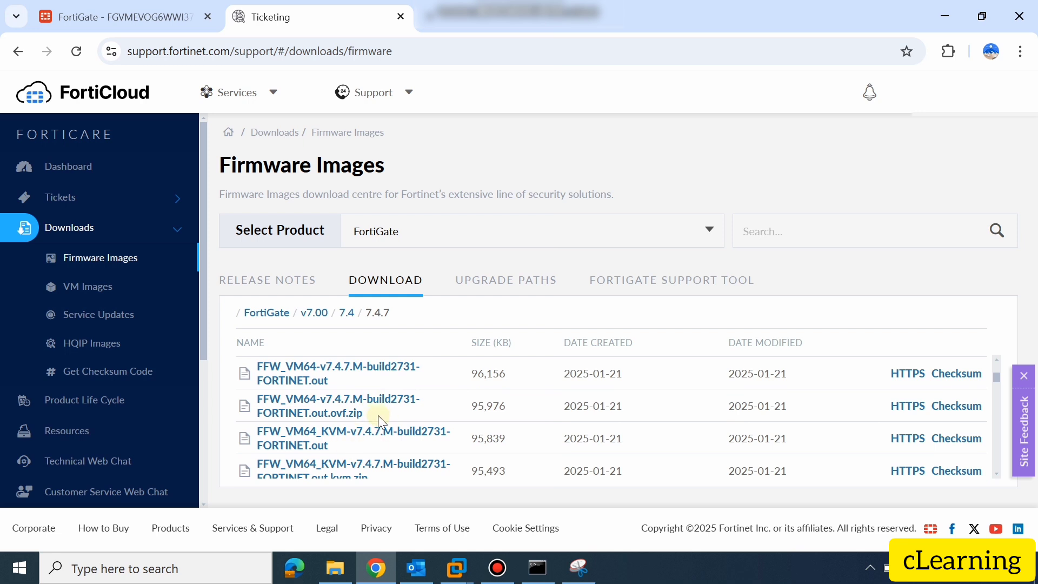
scroll(378, 416, down, 2)
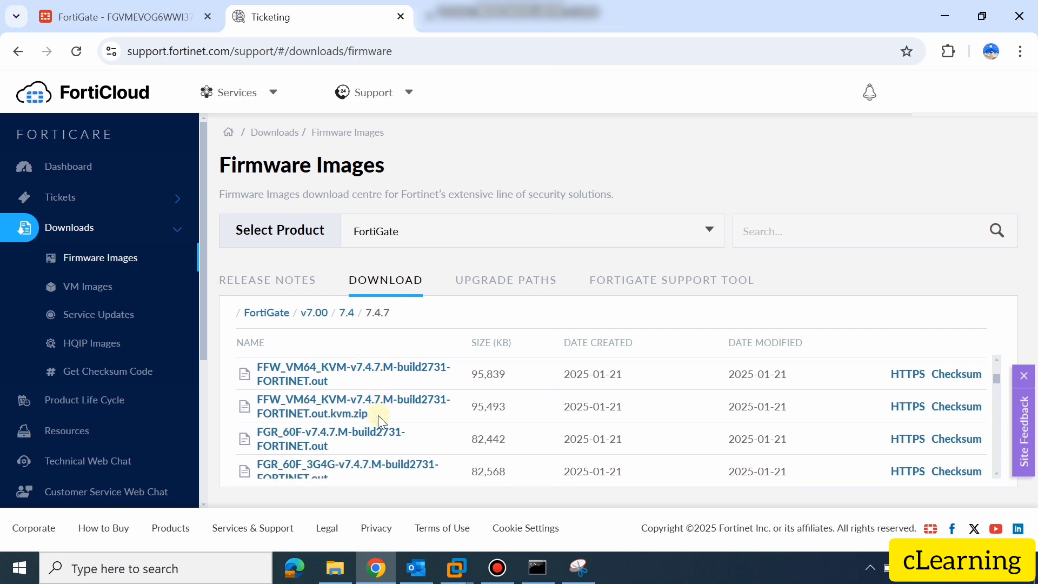
scroll(378, 415, up, 1)
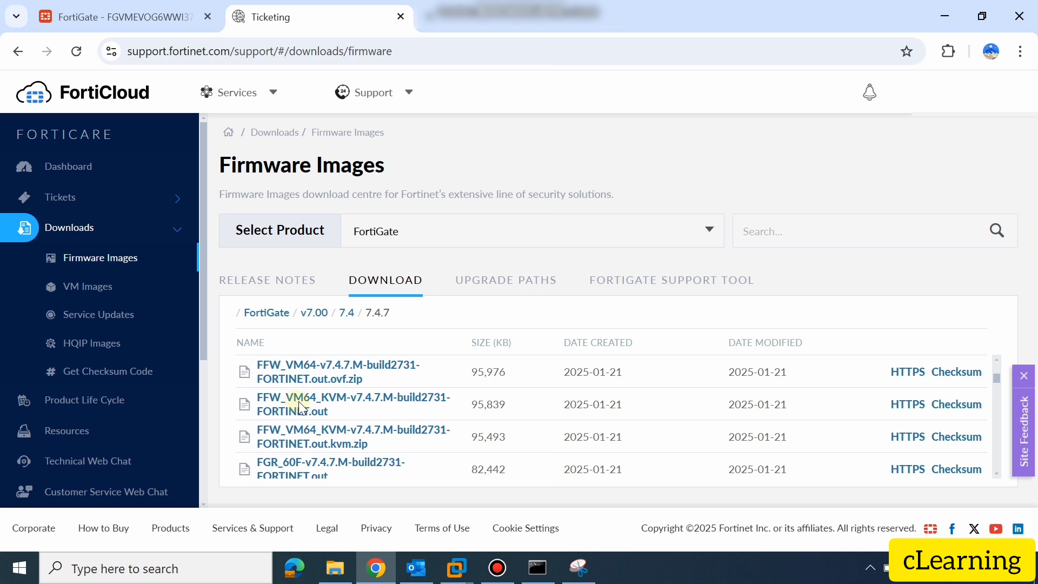
scroll(312, 403, up, 4)
scroll(313, 405, down, 4)
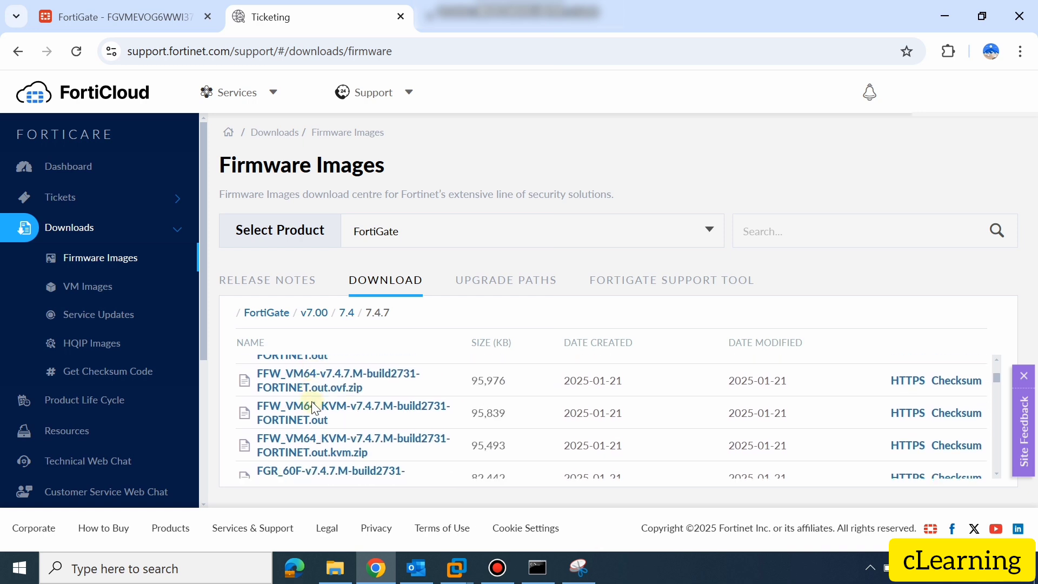
- Find FGT_VM64-v7.4.7.M-build2731-FORTINET.out in the 7.4.7 file list and download it over HTTPS to the Downloads folder
scroll(314, 409, down, 4)
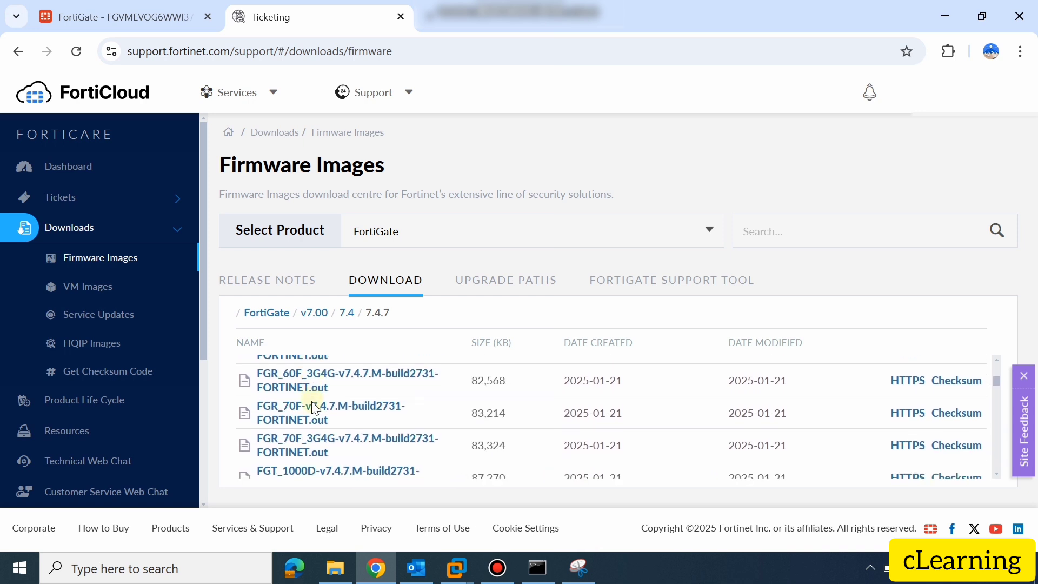
scroll(314, 408, down, 10)
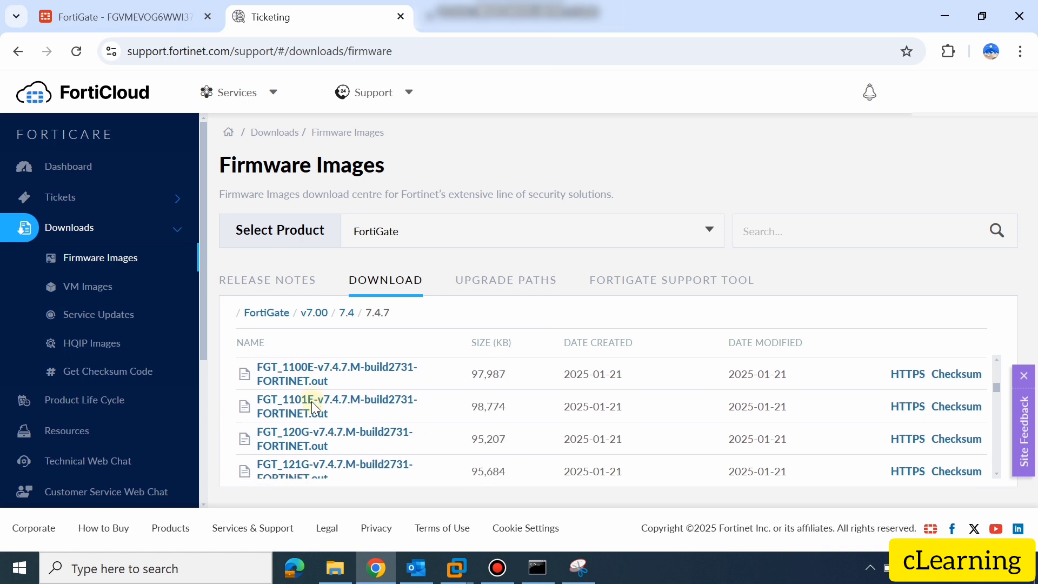
scroll(314, 407, down, 10)
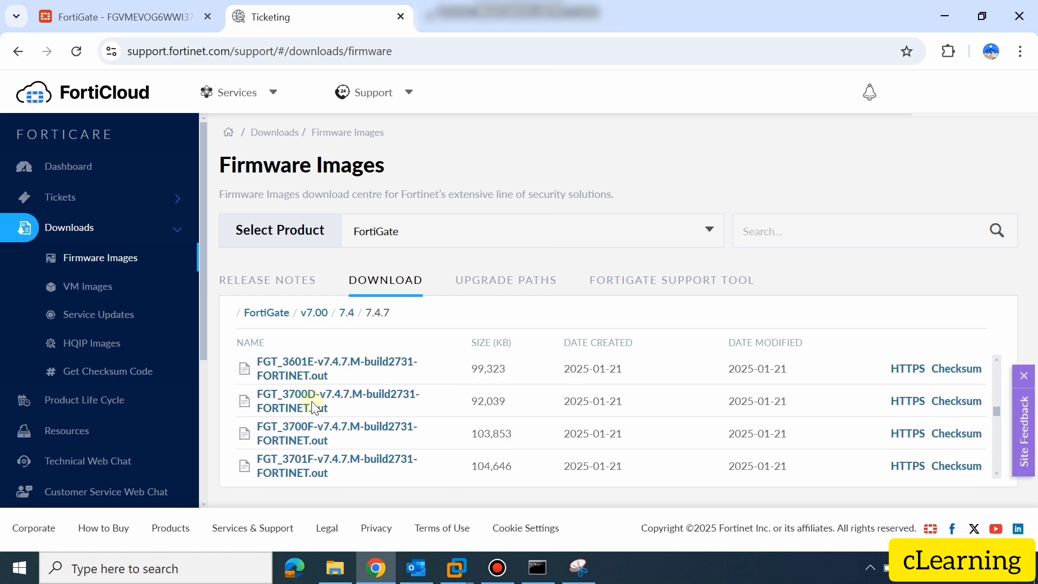
scroll(314, 406, down, 10)
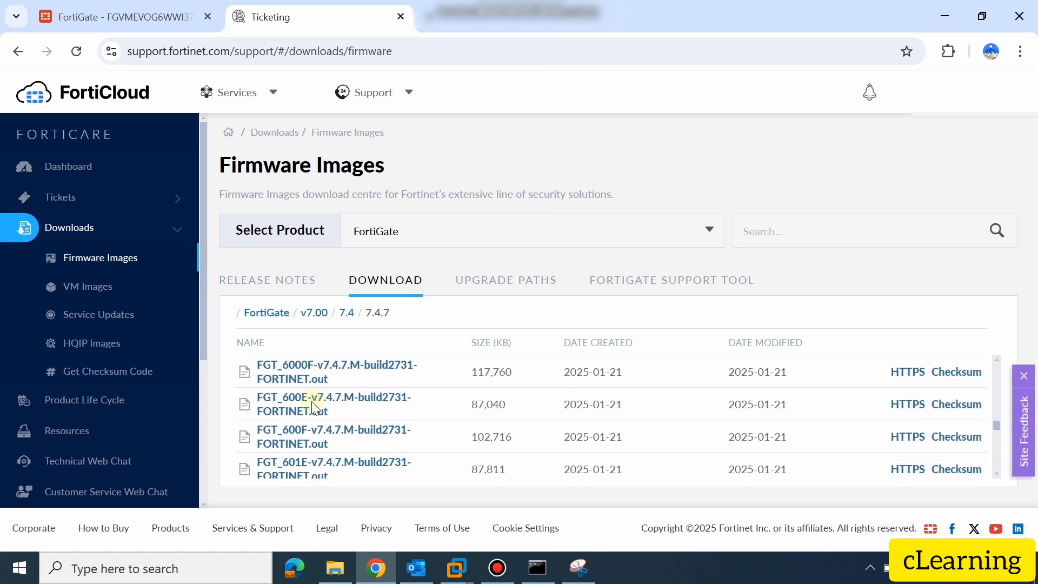
scroll(313, 406, down, 3)
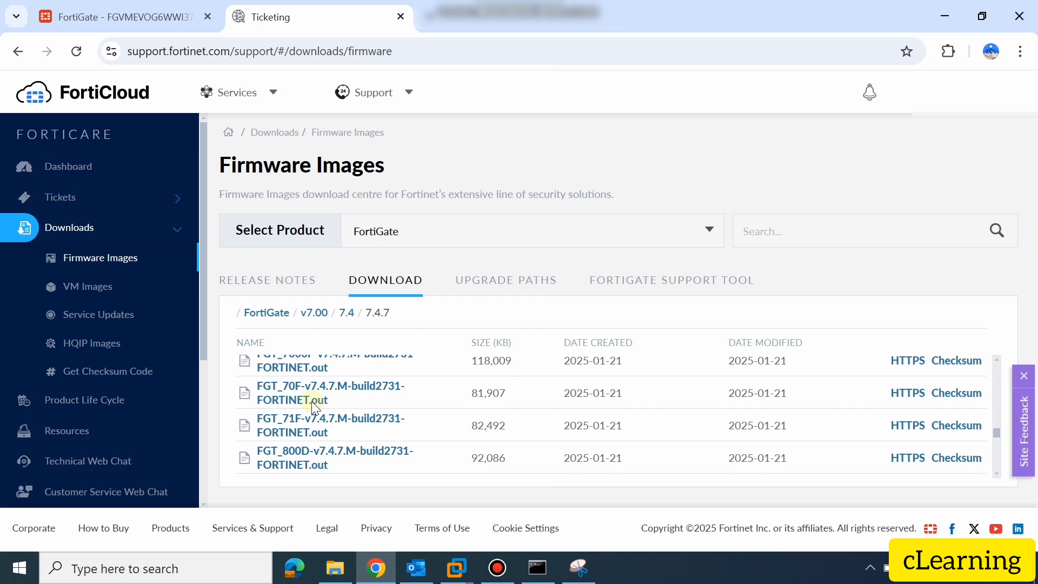
scroll(312, 405, down, 10)
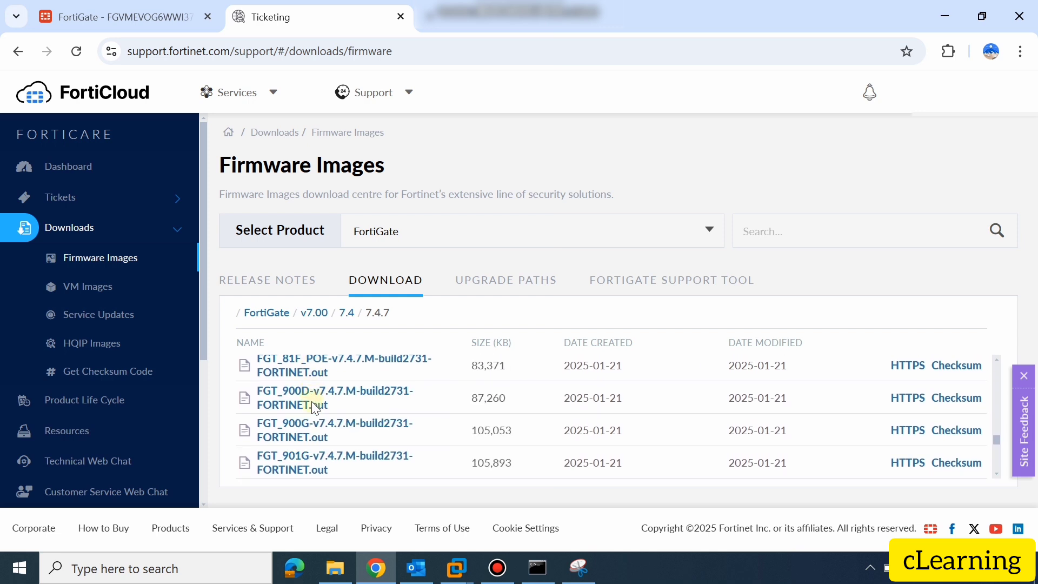
scroll(312, 406, down, 10)
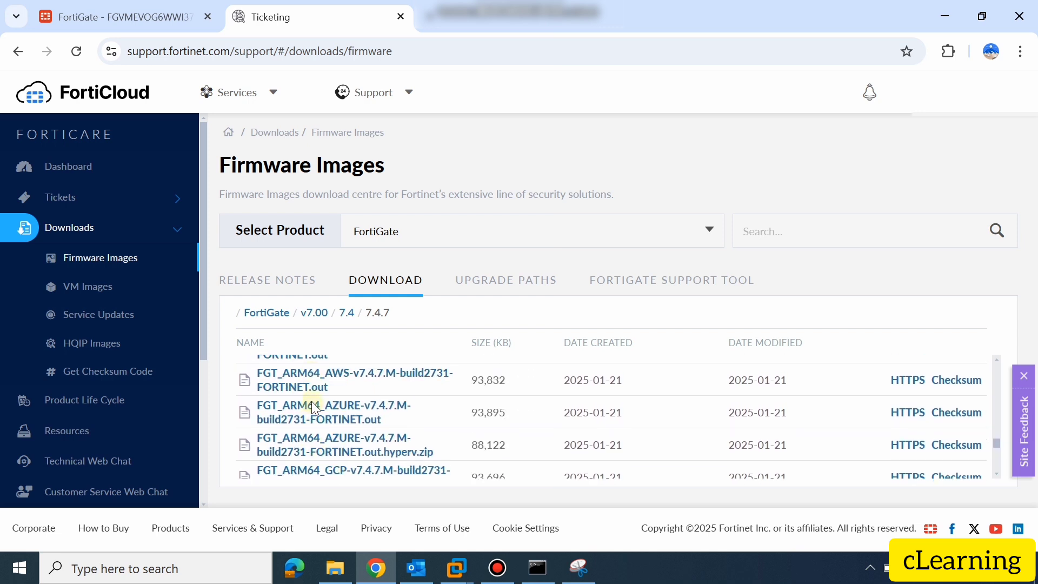
scroll(312, 406, down, 8)
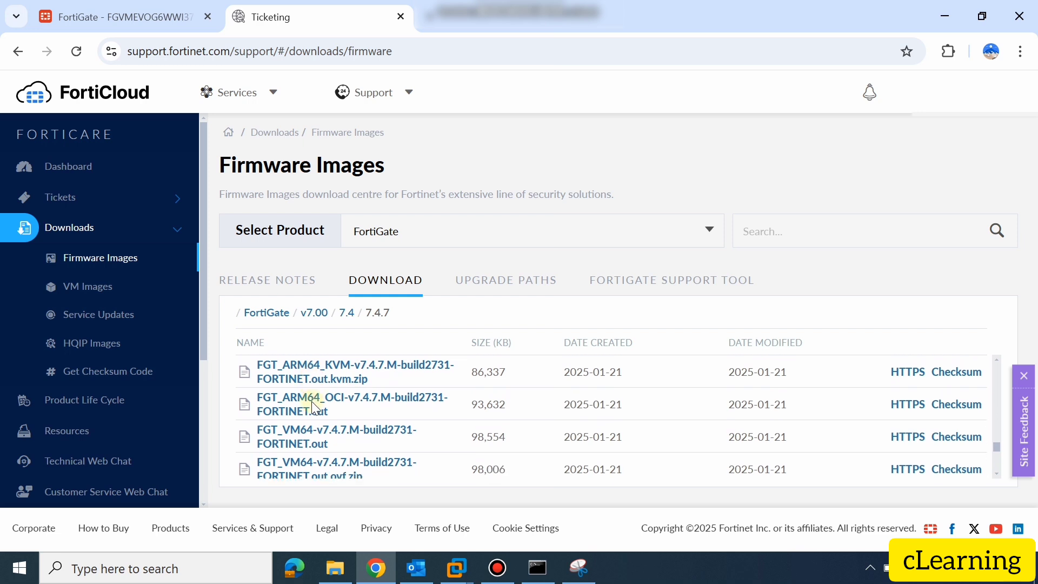
scroll(312, 406, down, 2)
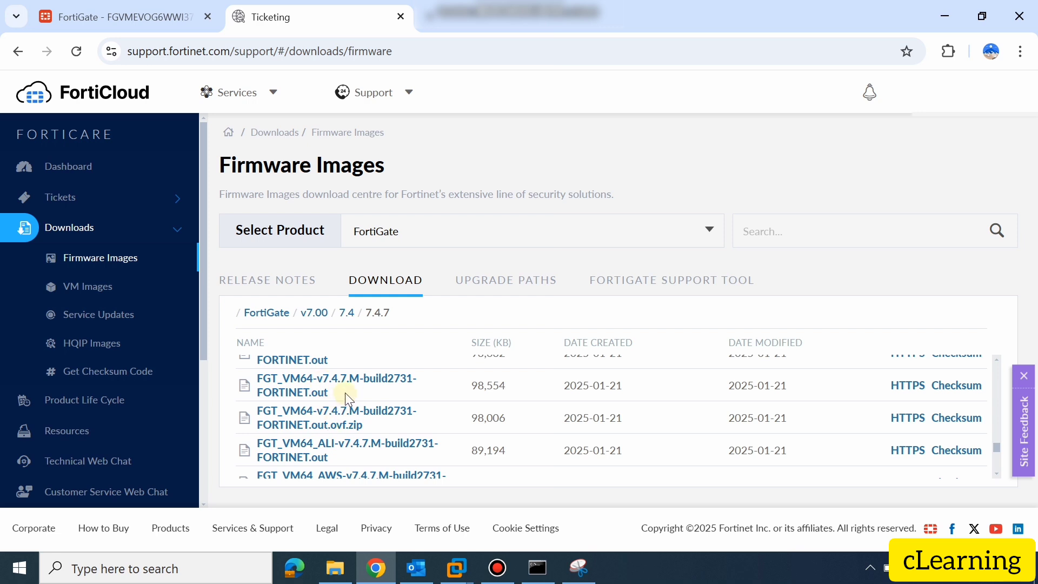
scroll(345, 393, up, 1)
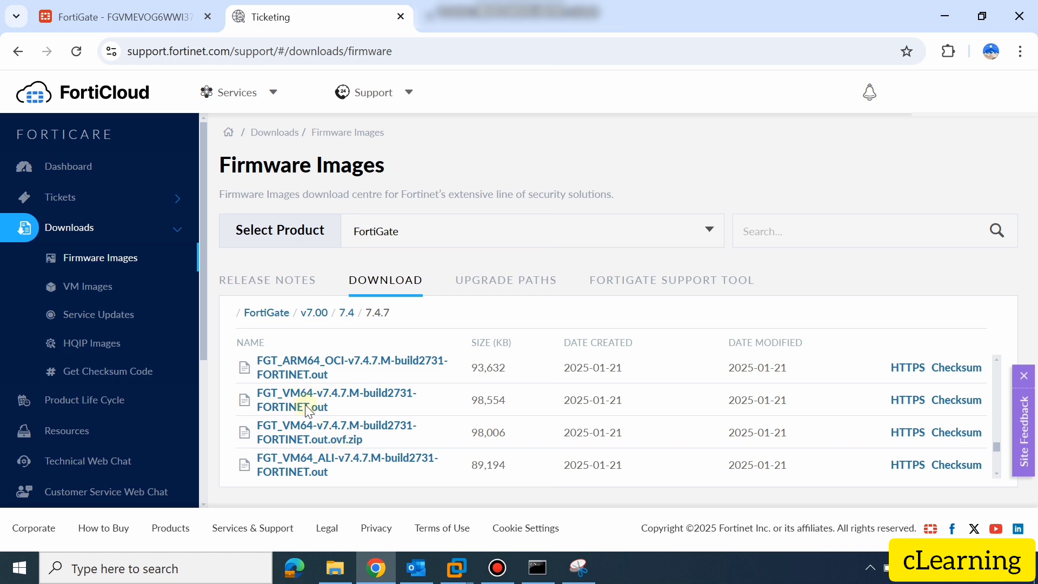
click(909, 401)
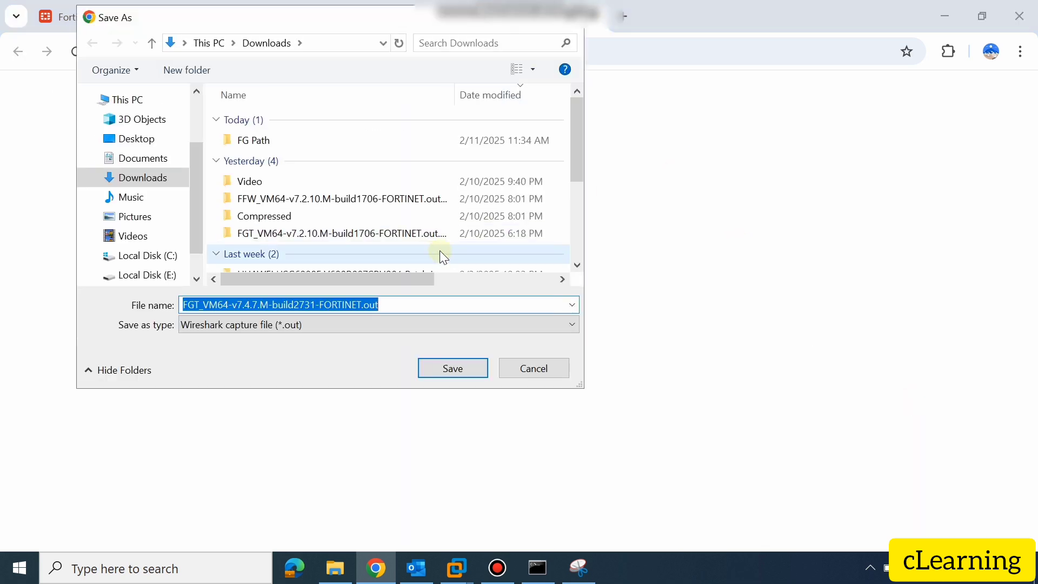
click(453, 374)
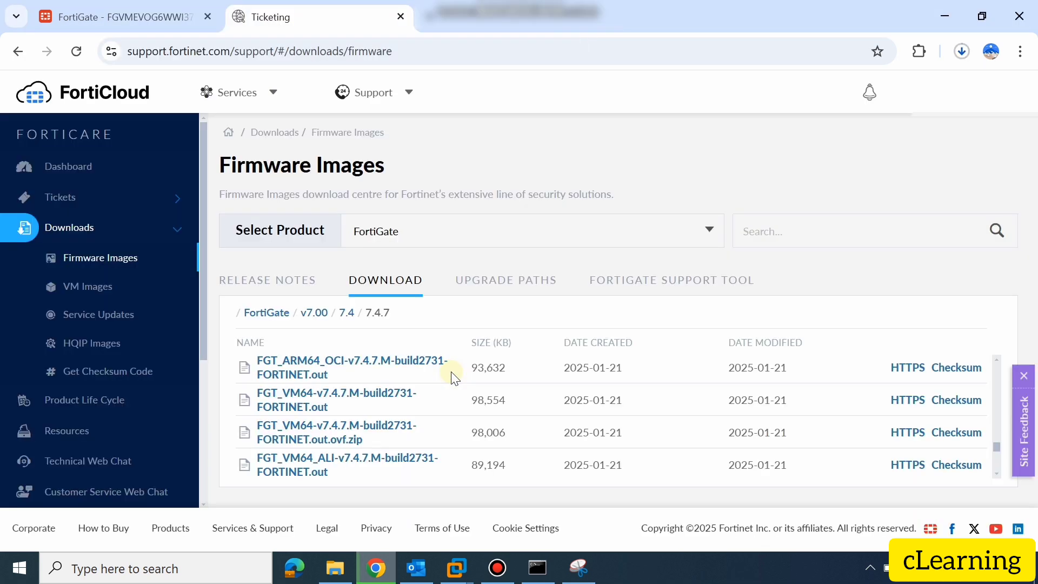
- Check the 7.4.7 image's download progress and review the captured Recommended Upgrade Path in Snipping Tool
click(964, 50)
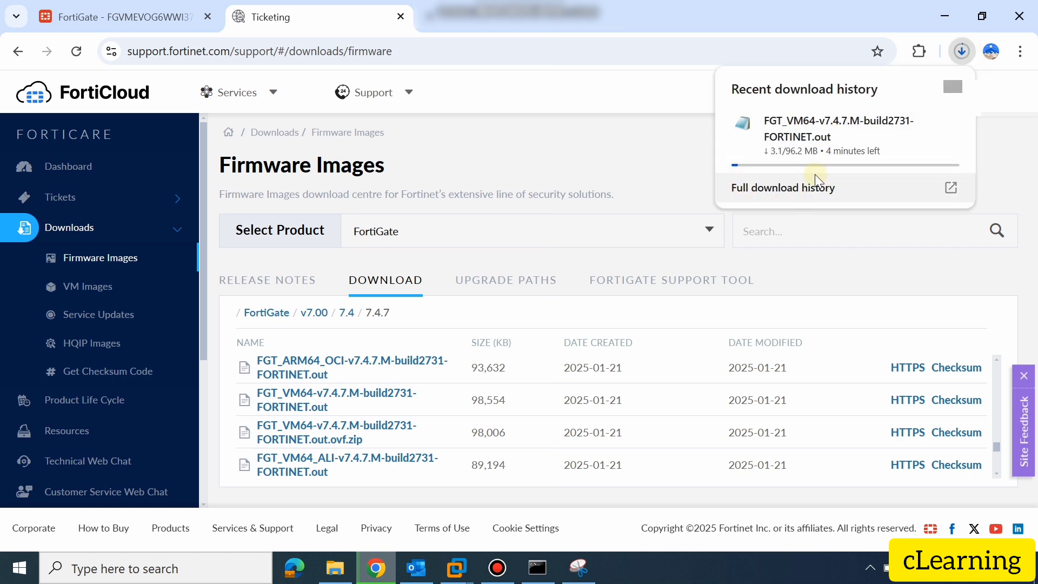
click(640, 176)
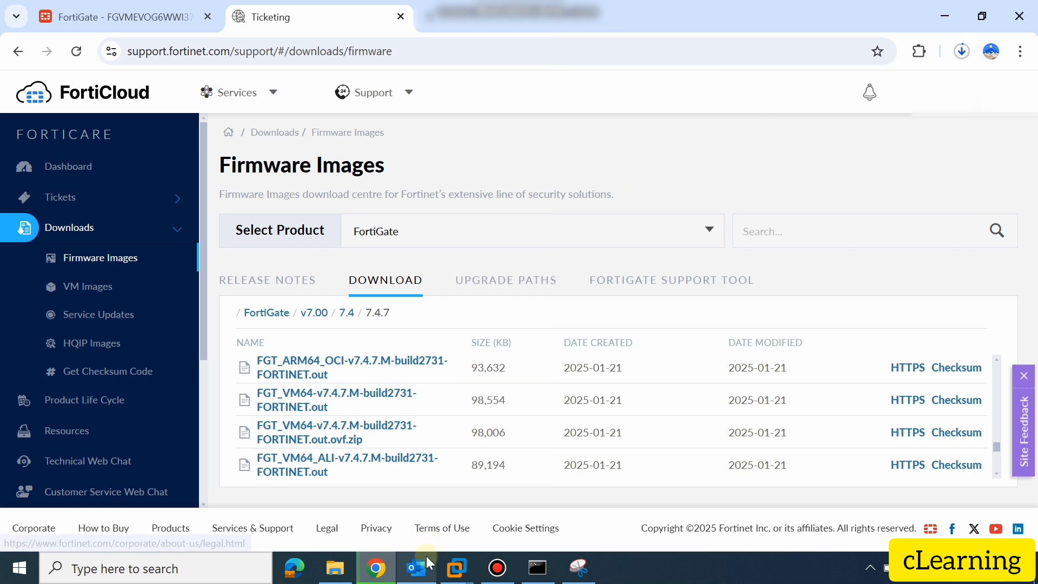
click(579, 567)
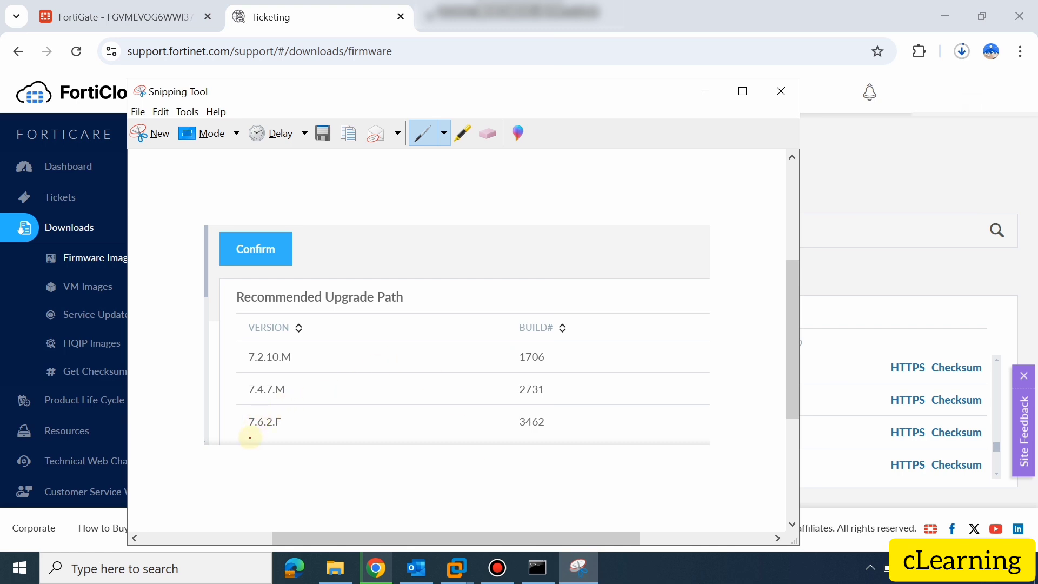
click(703, 99)
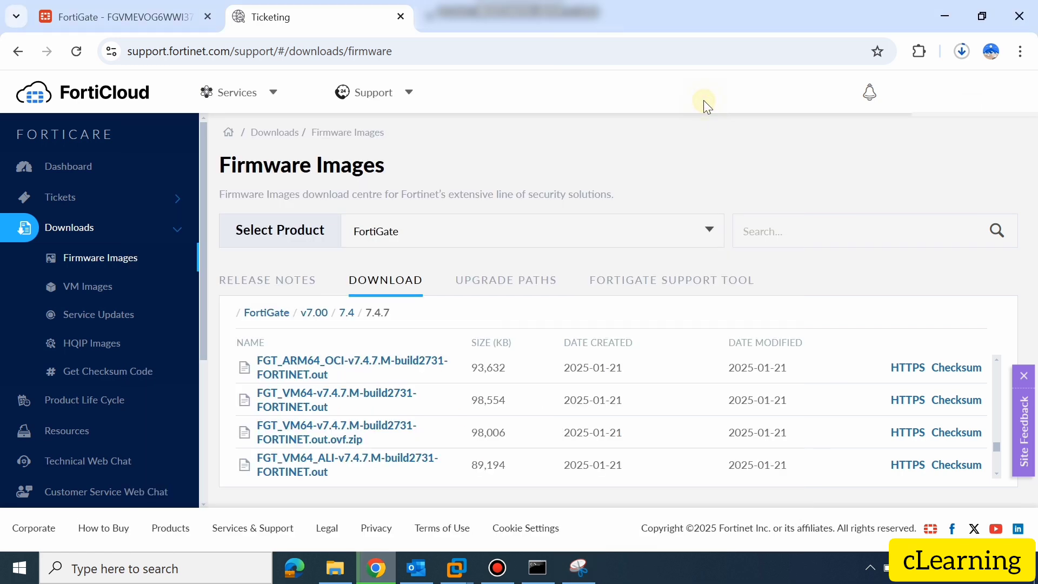
- Return to the v7.00 directory and open the 7.6.2 folder inside 7.6
click(344, 314)
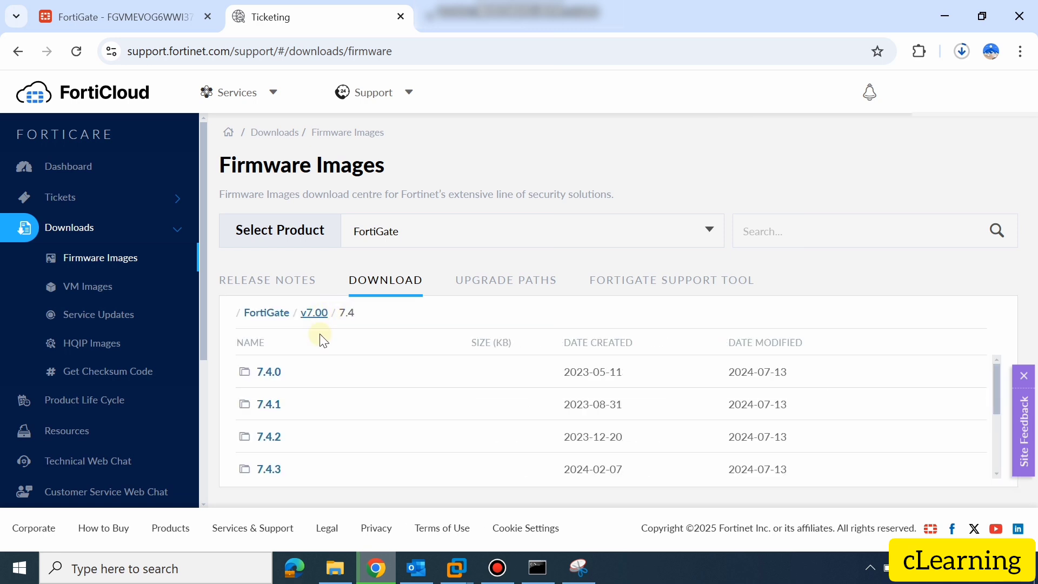
scroll(320, 396, down, 1)
click(315, 313)
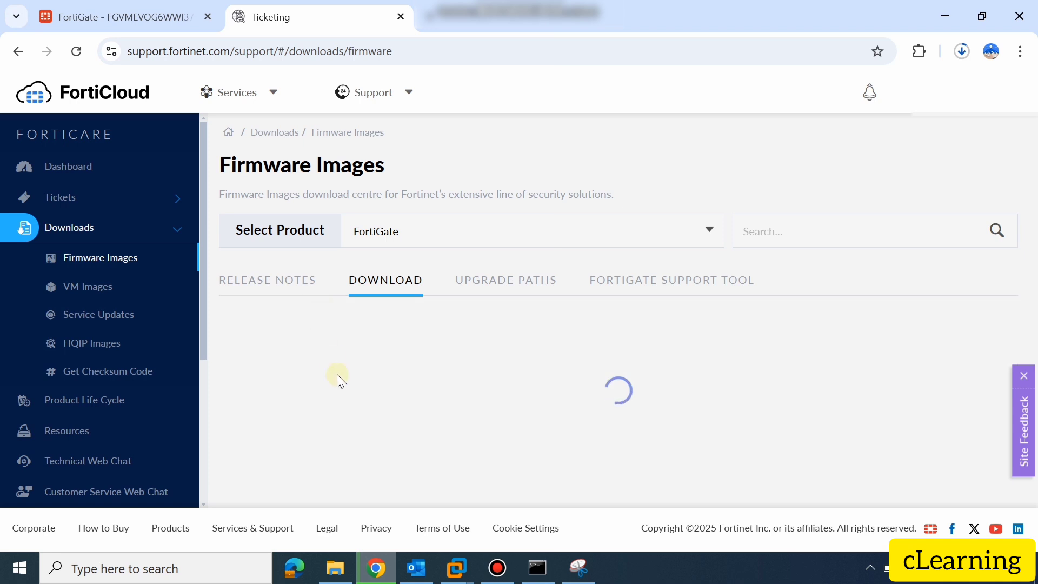
click(263, 464)
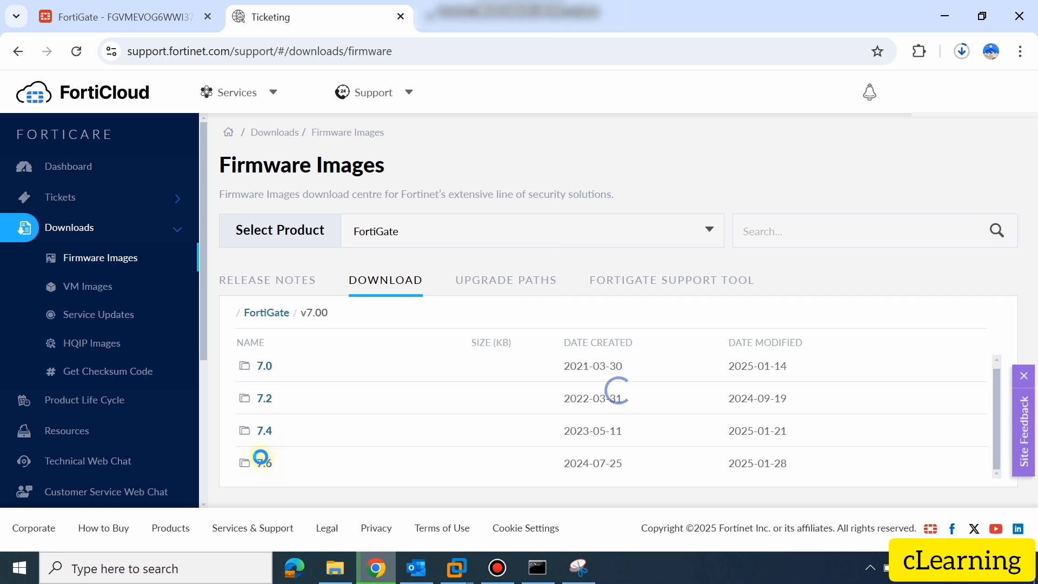
click(276, 433)
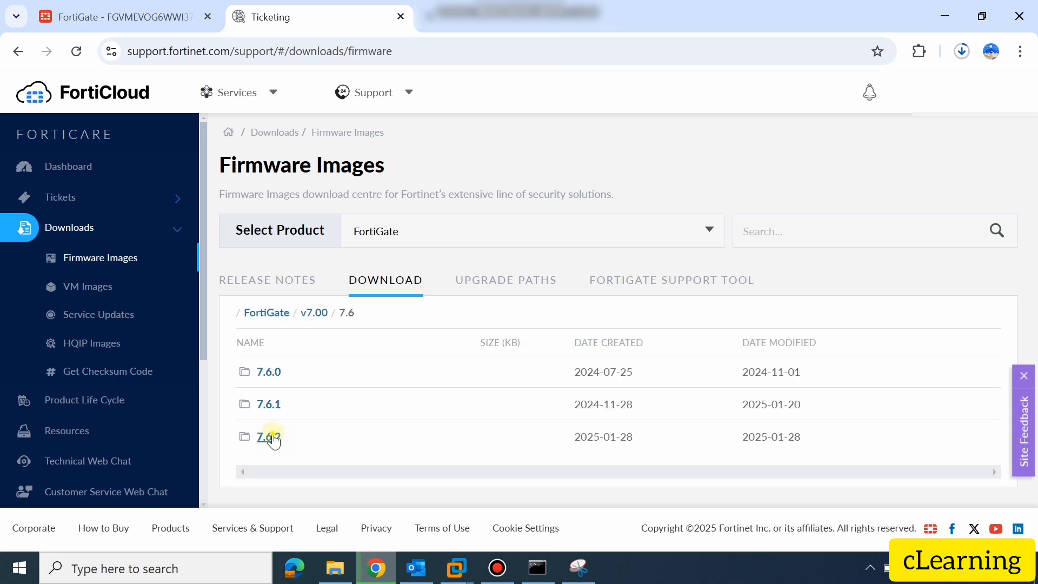
- Find FGT_VM64-v7.6.2.F-build3462-FORTINET.out in the 7.6.2 file list, download it over HTTPS and save it
scroll(430, 398, down, 15)
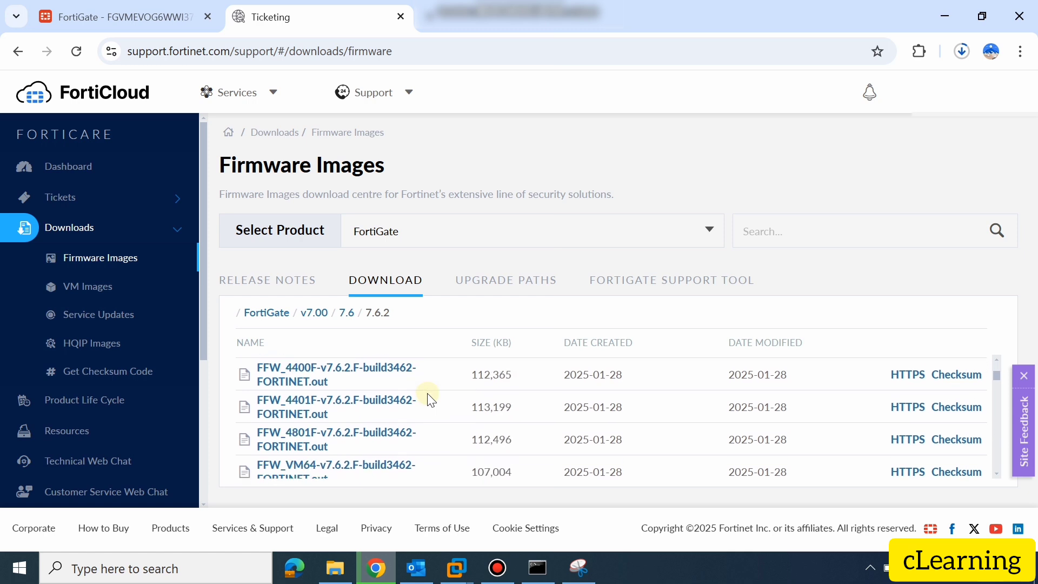
scroll(430, 398, down, 20)
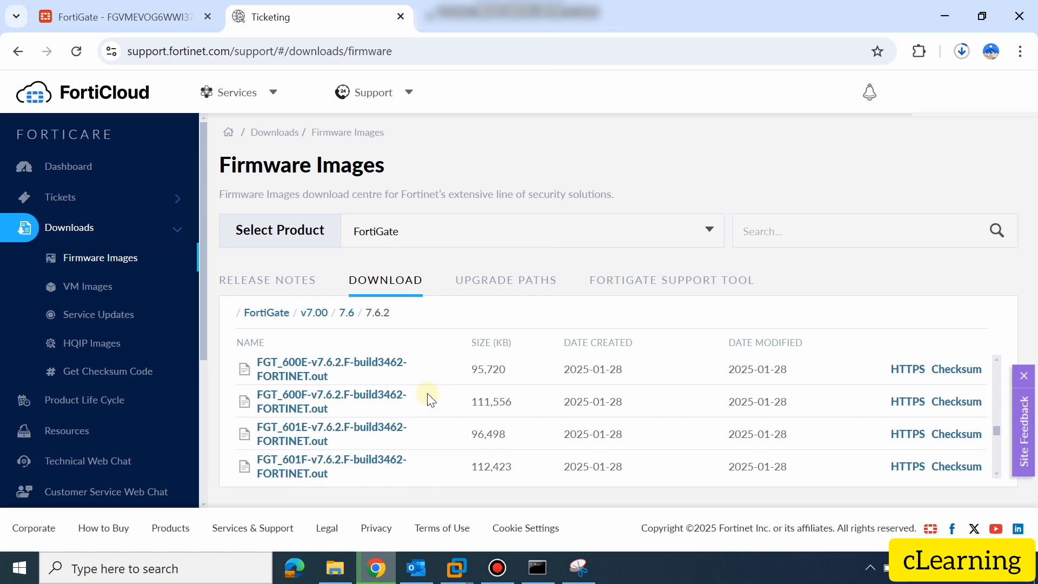
scroll(429, 397, down, 3)
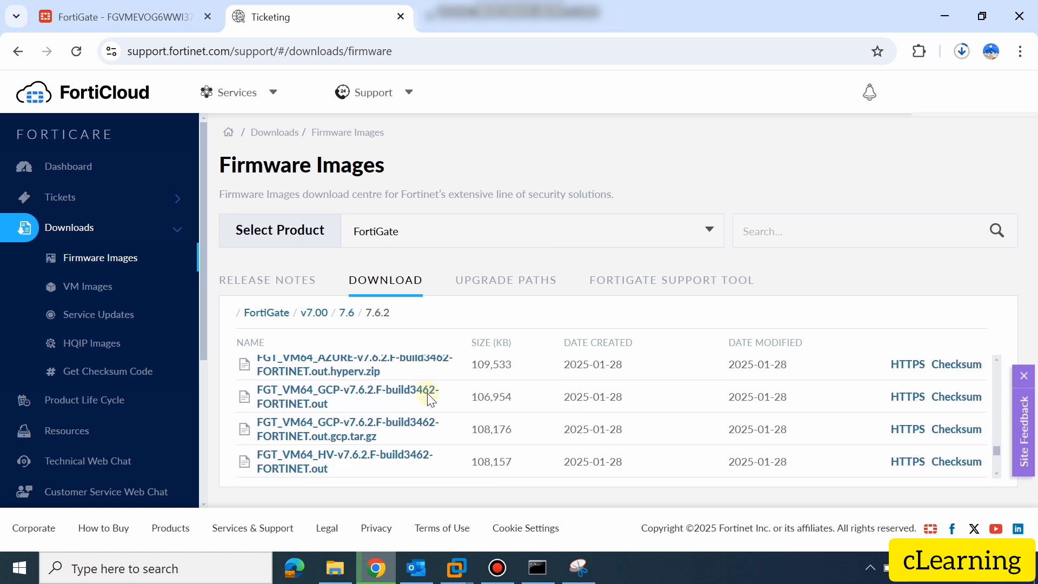
scroll(428, 395, up, 2)
scroll(309, 402, up, 4)
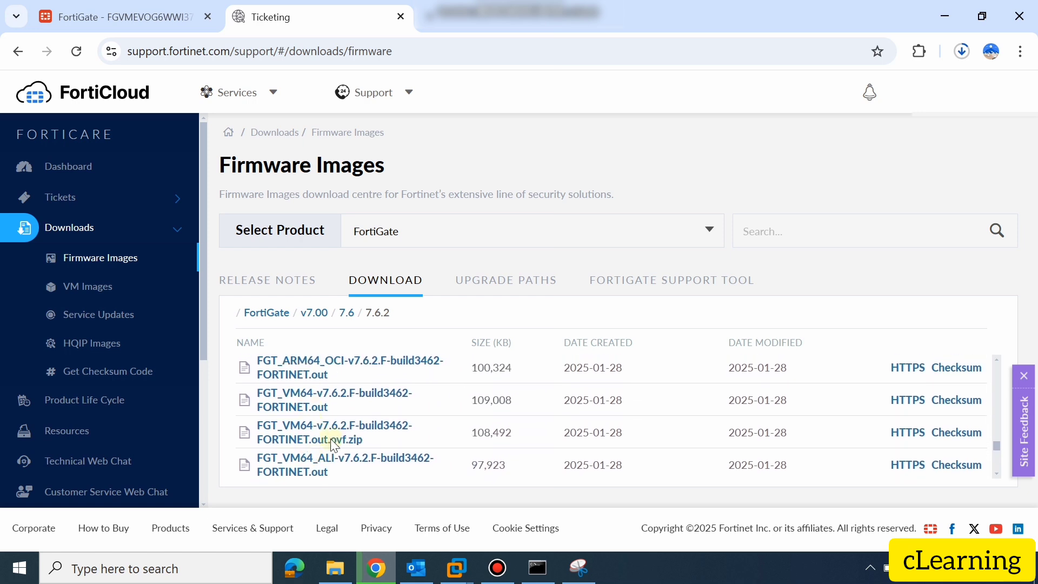
scroll(334, 439, down, 1)
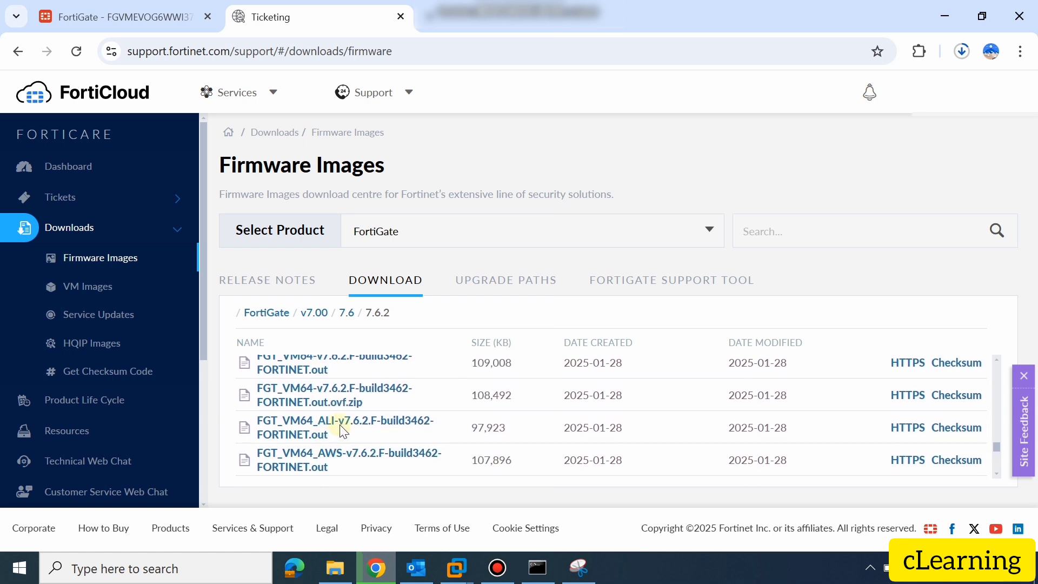
scroll(324, 430, up, 1)
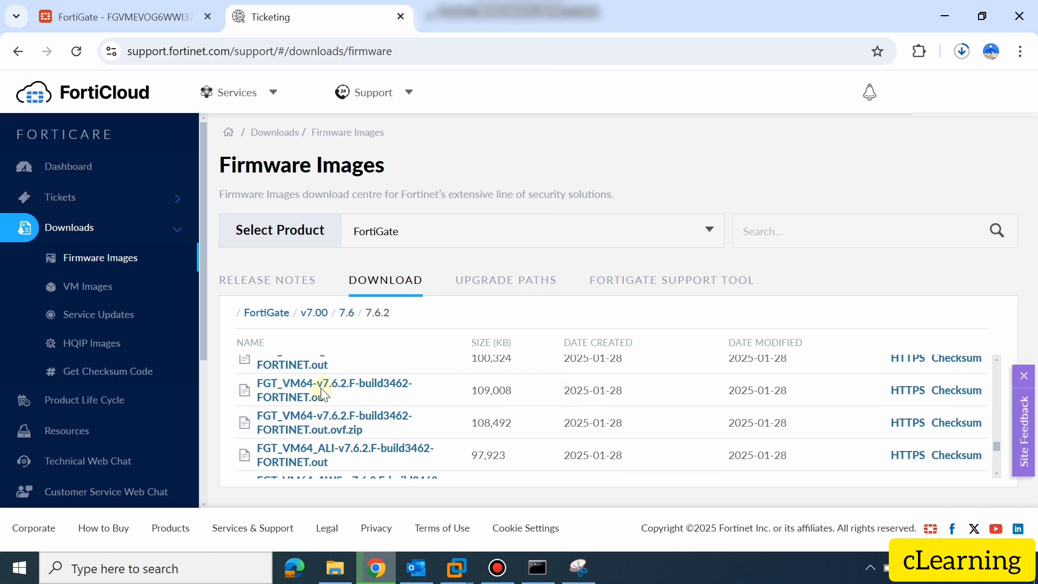
click(913, 391)
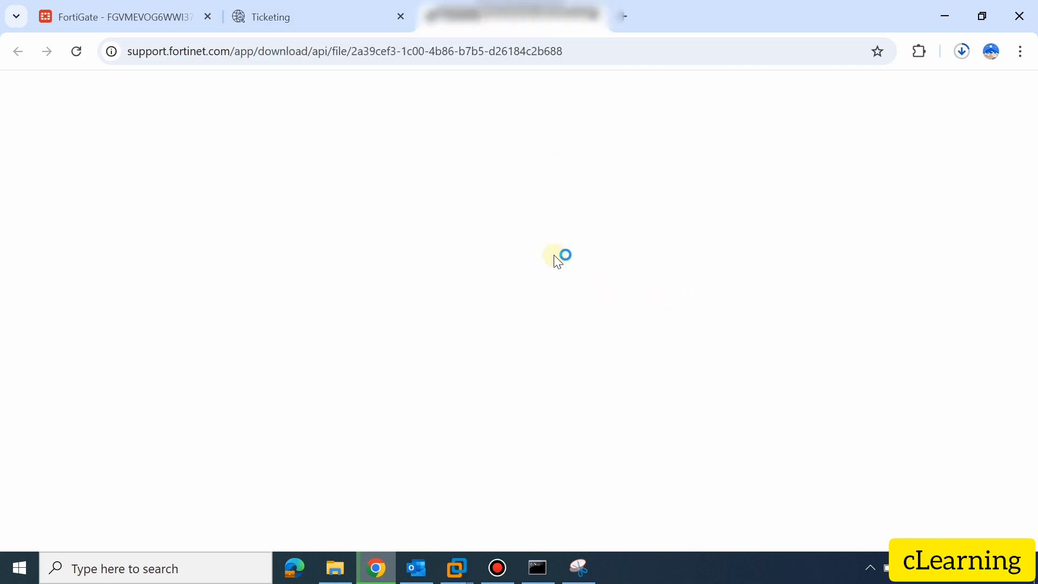
click(450, 373)
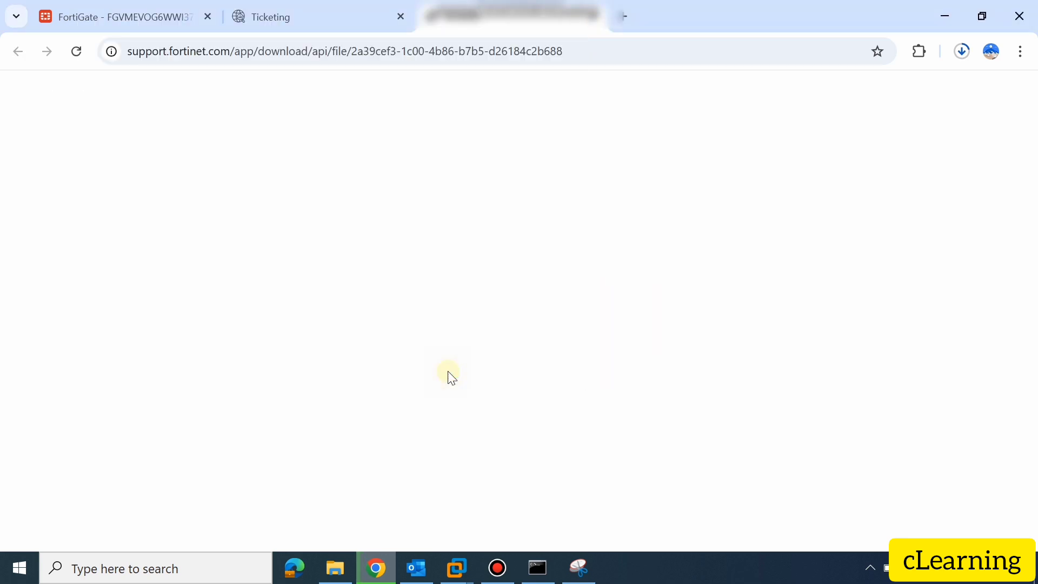
- Check the progress of both firmware downloads and open the FortiGate's Fabric Management page under System
click(962, 51)
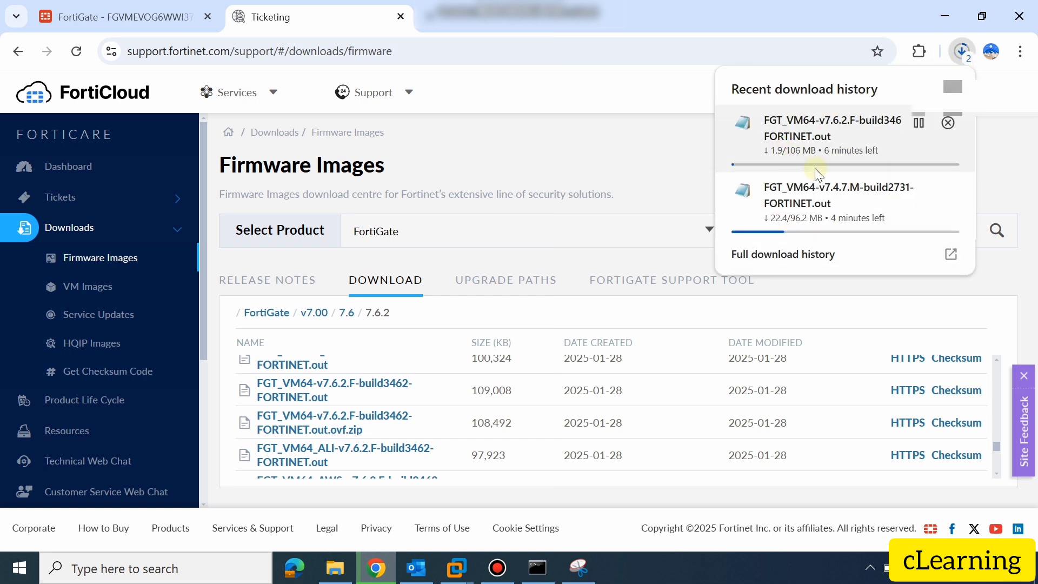
click(135, 17)
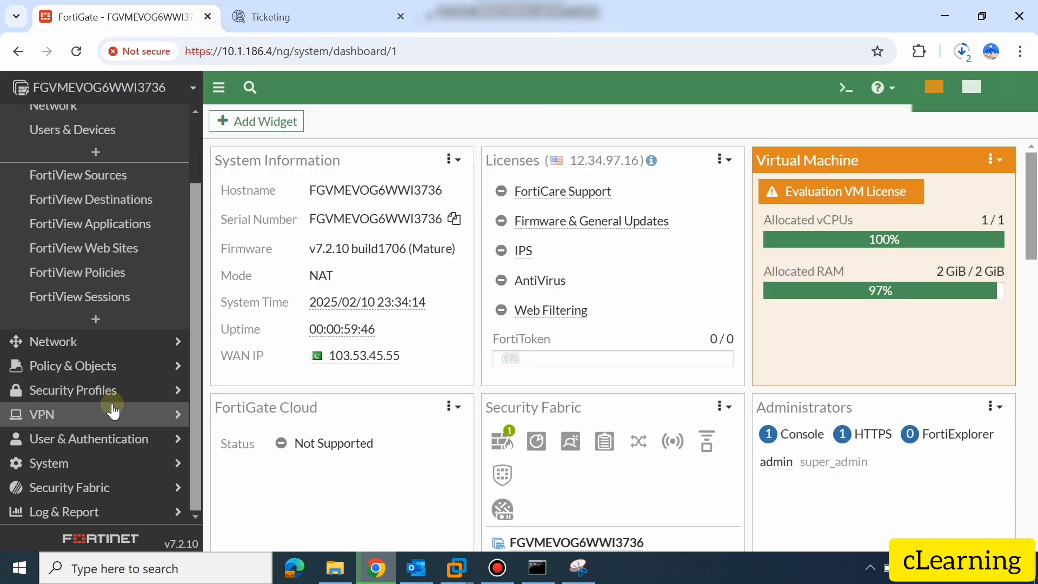
click(112, 438)
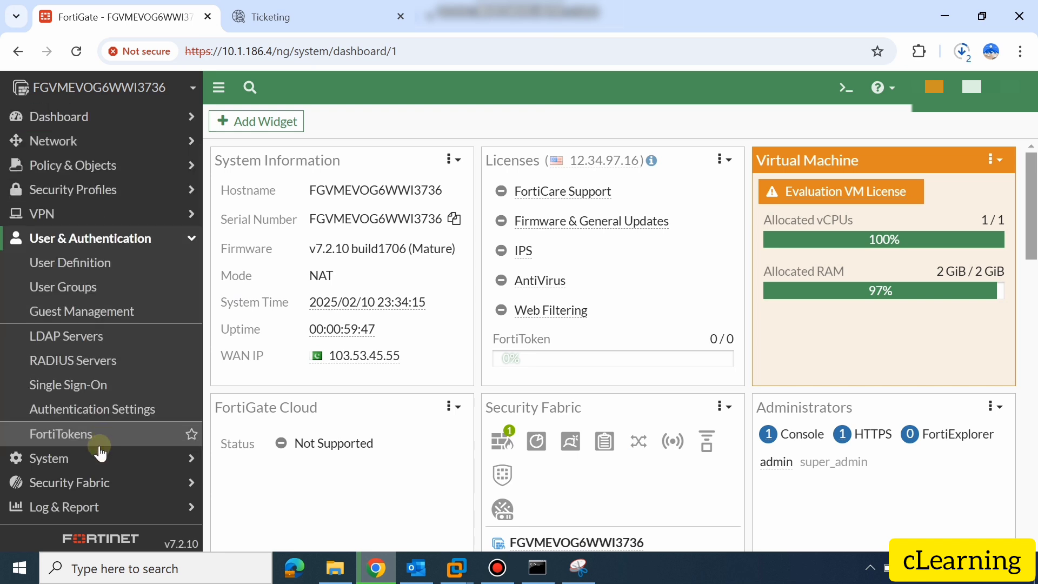
click(94, 460)
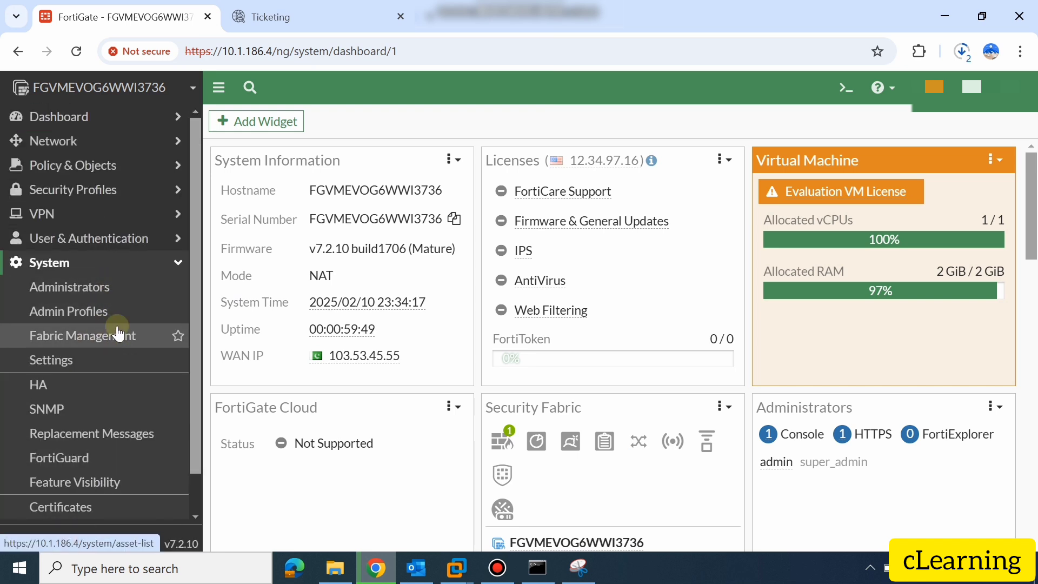
click(119, 345)
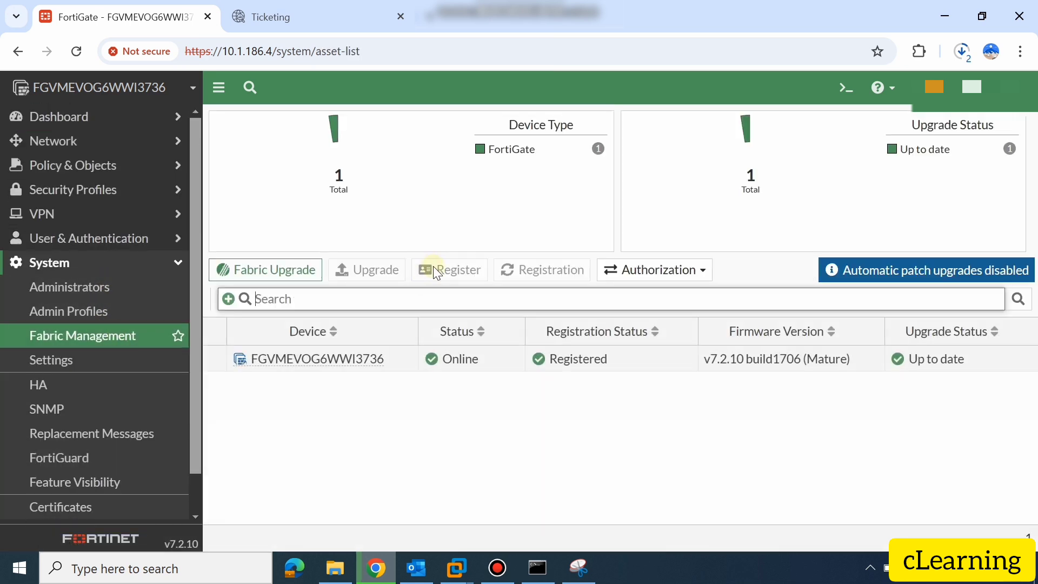
- Open the upgrade options for the listed FortiGate and view how to browse for a firmware image under File Upload, without choosing a file
click(509, 361)
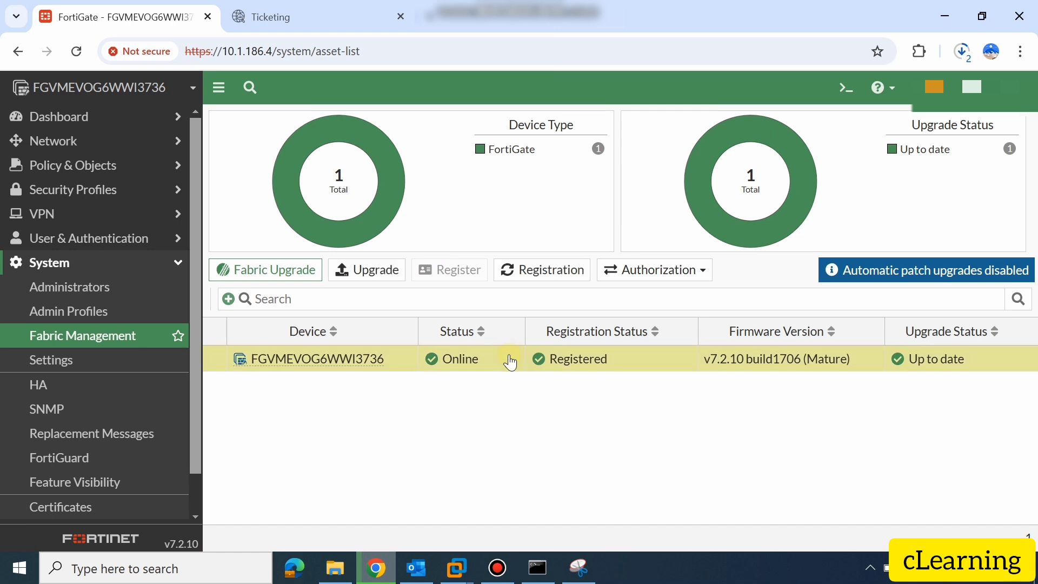
click(376, 287)
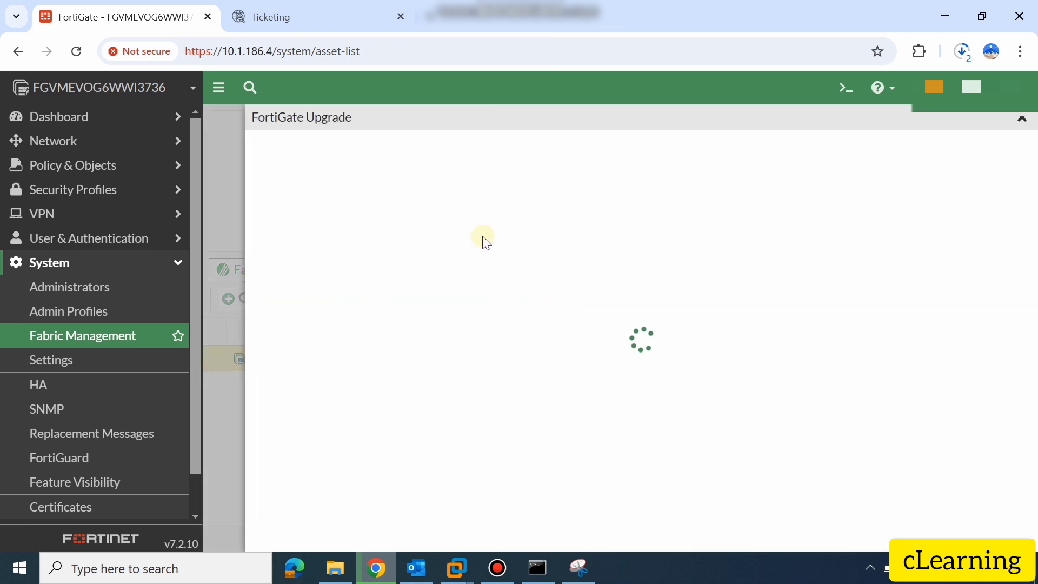
click(545, 218)
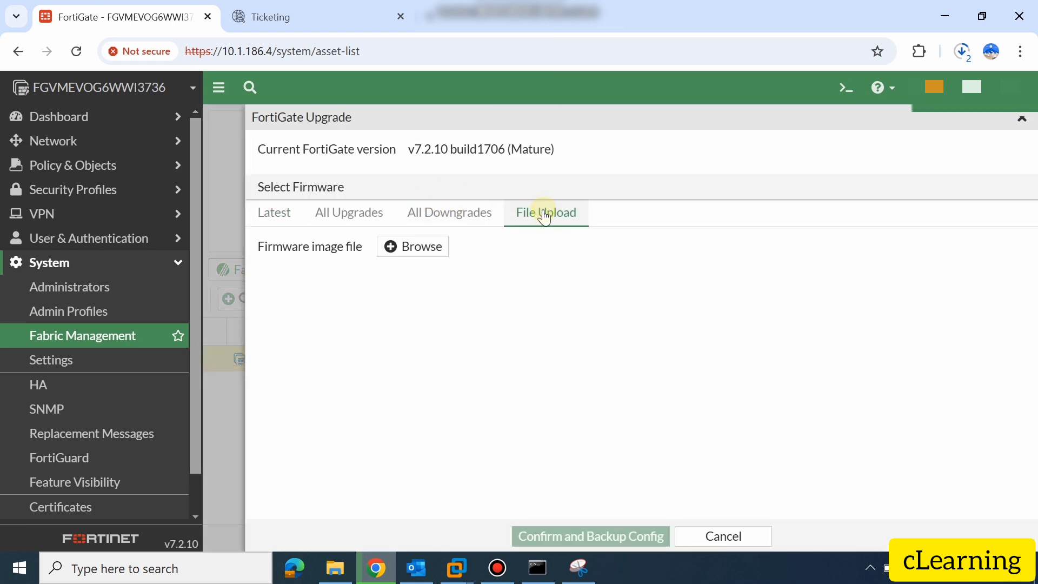
click(414, 248)
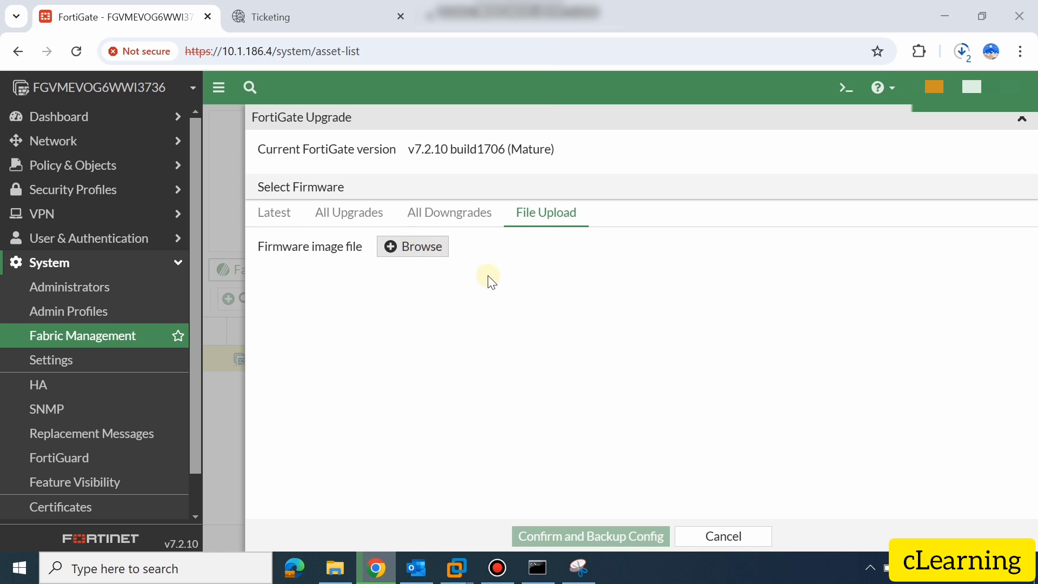
click(570, 16)
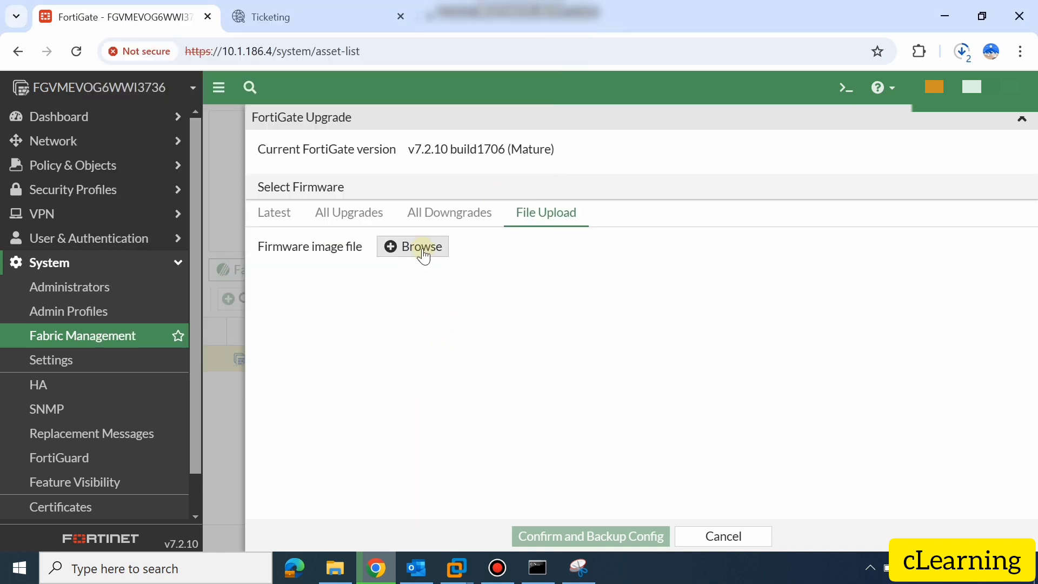
- Review the captured Recommended Upgrade Path in Snipping Tool, underline version 7.6.2.F in red, and return to the FortiGate upgrade page
click(579, 568)
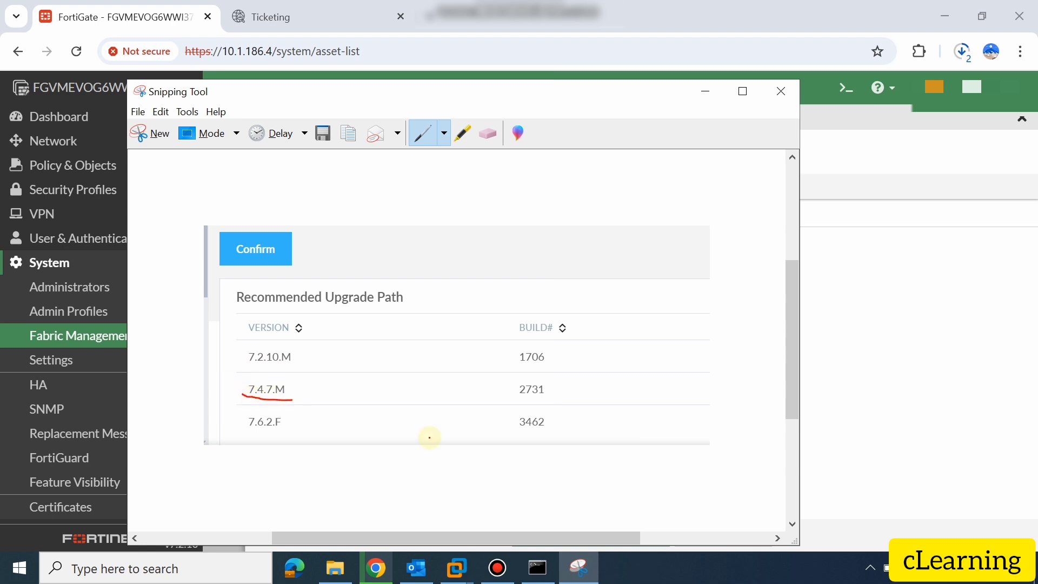
click(876, 333)
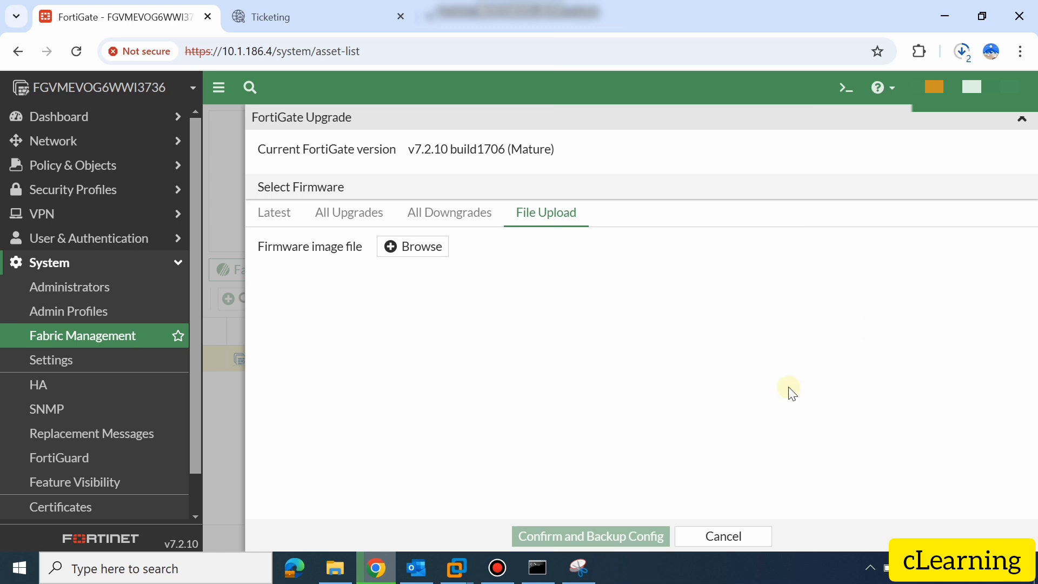
click(579, 568)
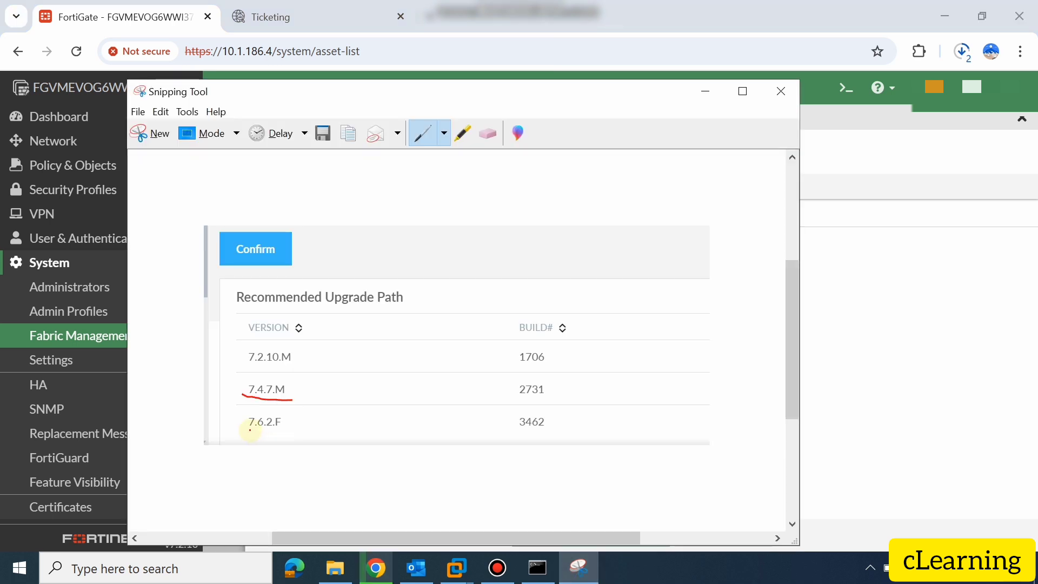
drag(251, 437, 291, 440)
click(862, 312)
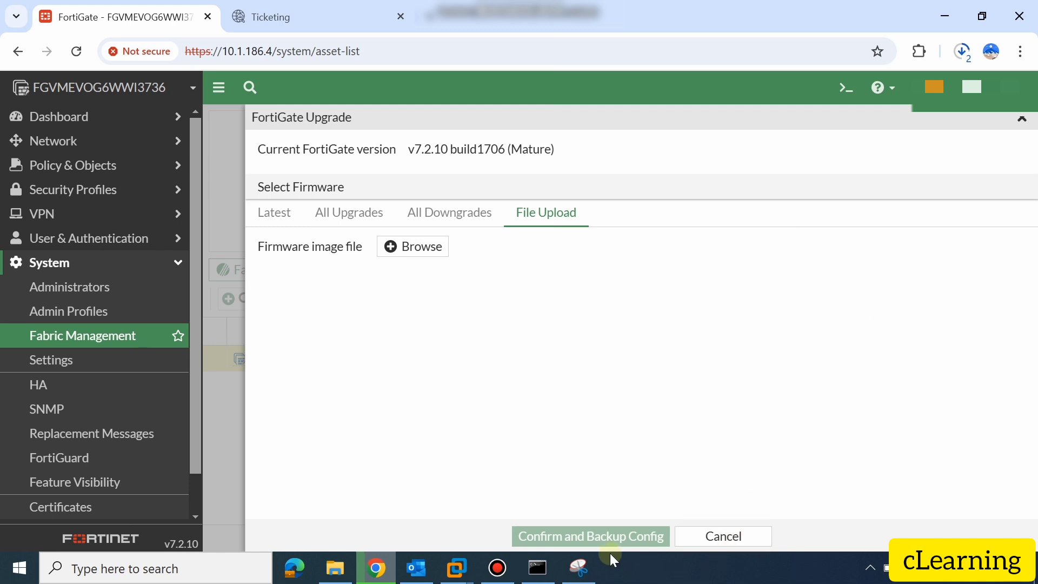
click(589, 573)
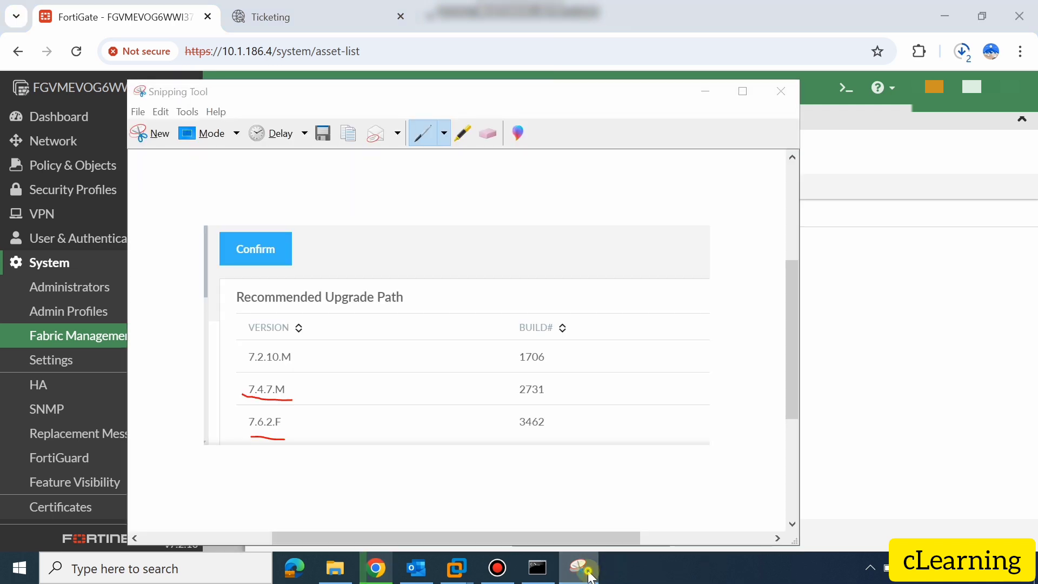
click(589, 573)
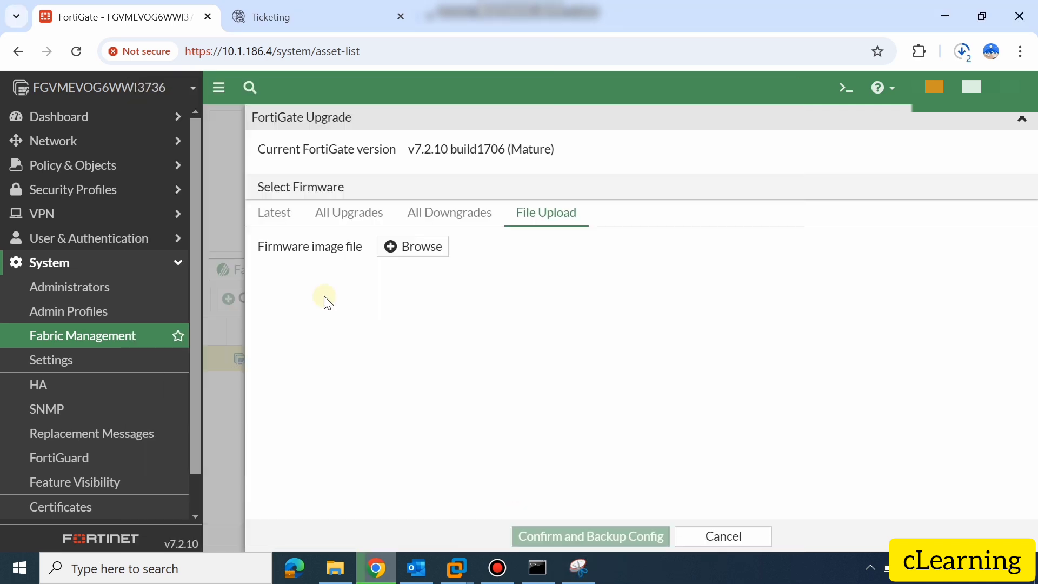
- Return to the FortiGate's Status dashboard to check the firmware version in System Information
click(82, 116)
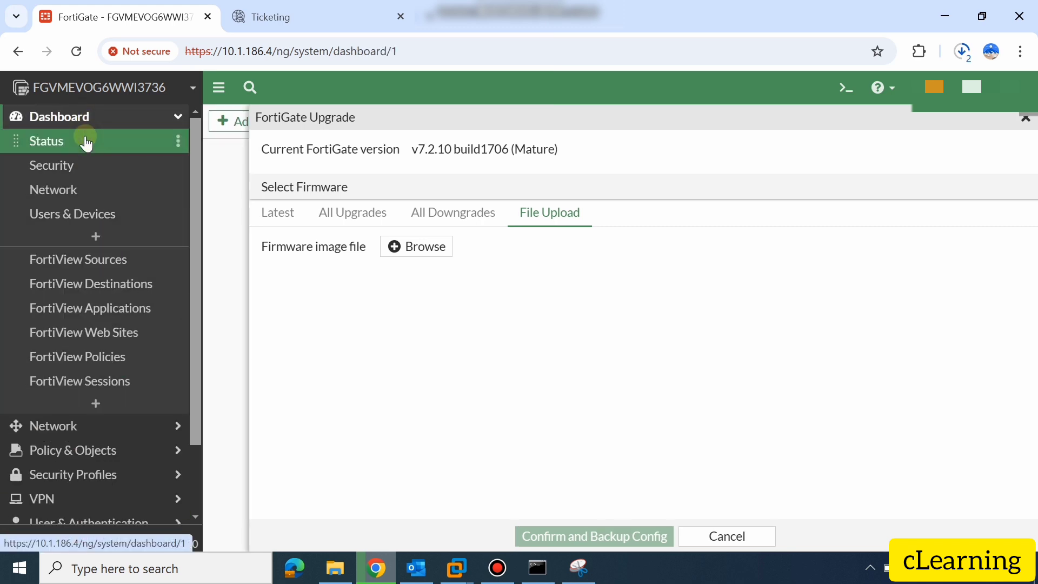
click(86, 142)
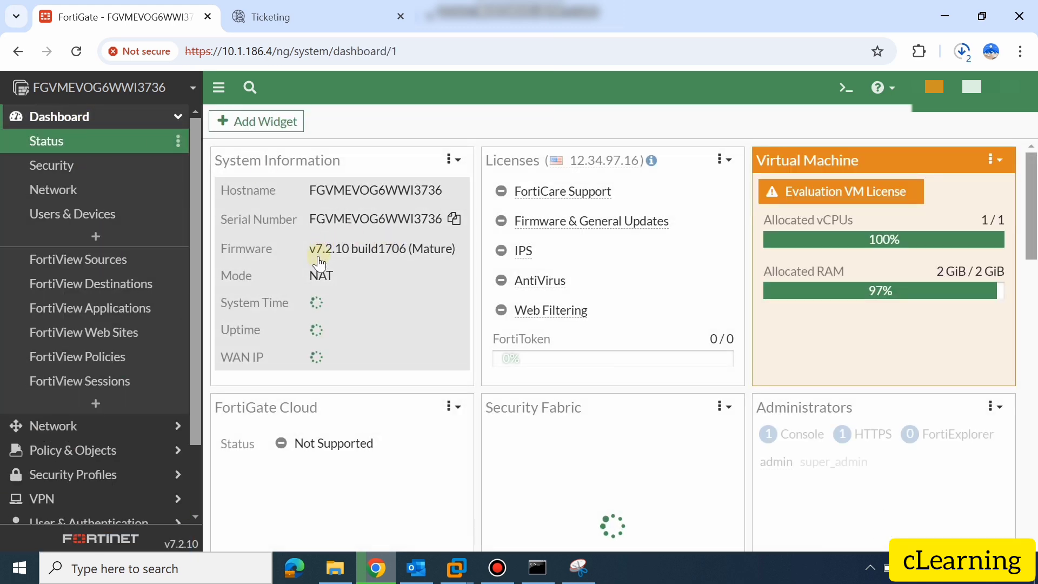